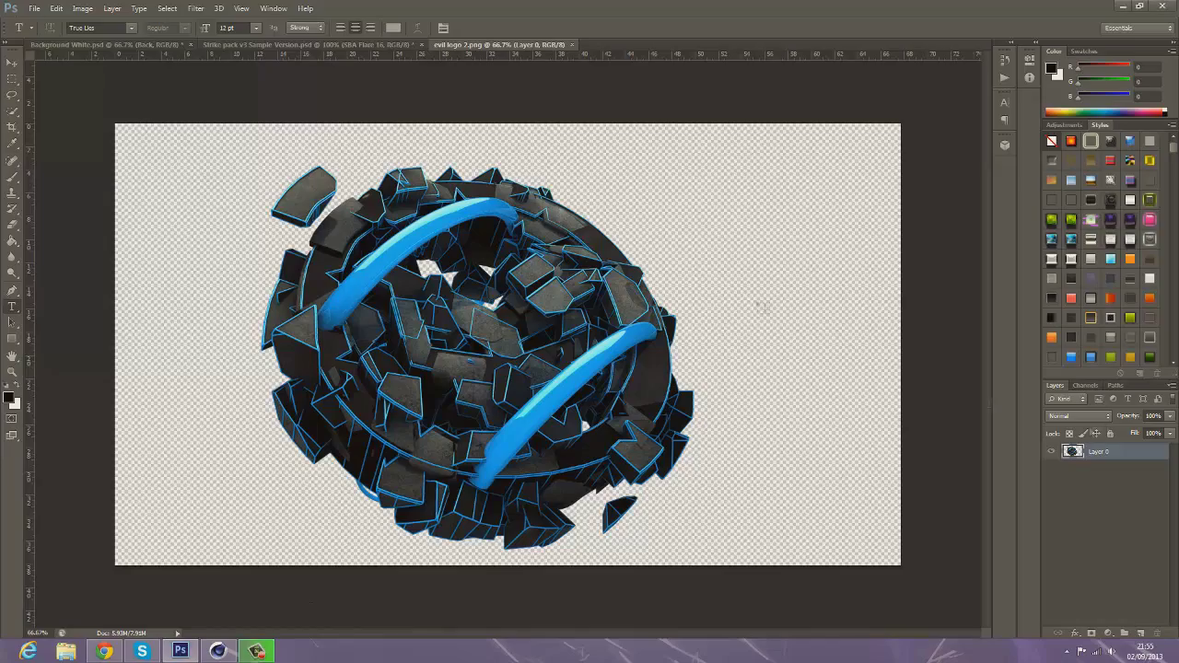
Step: Duplicate the sphere layer and lower the copy's opacity to 58%
click(195, 8)
key(Escape)
right_click(1133, 452)
click(1013, 212)
key(Return)
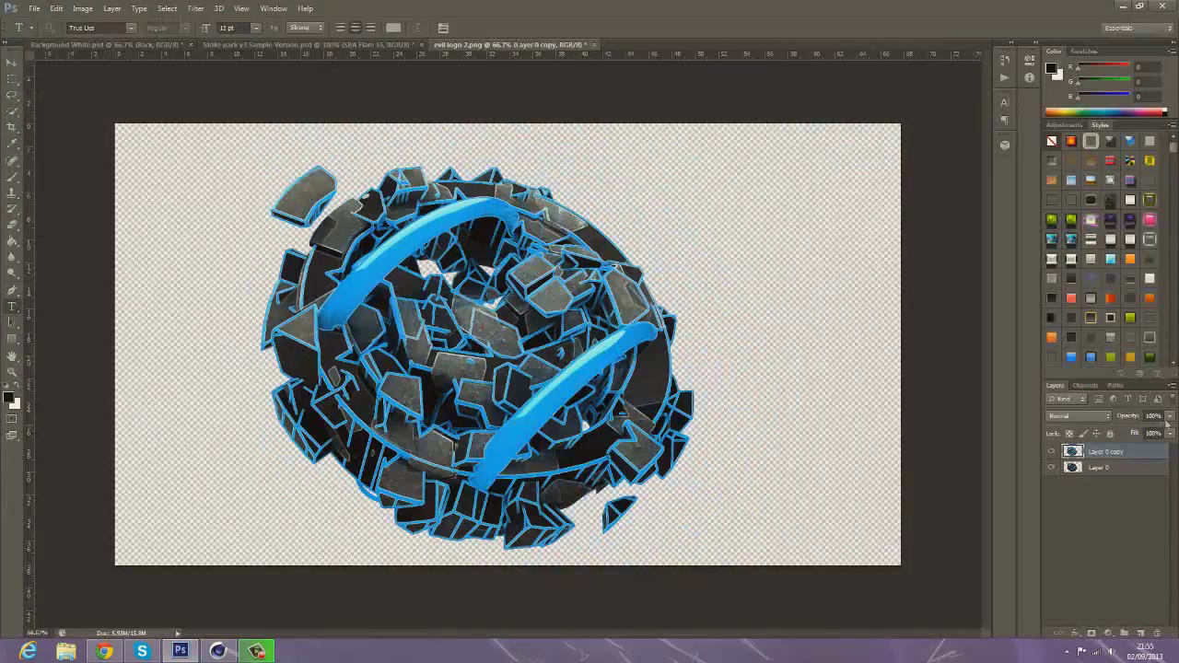
drag(1166, 431, 1145, 433)
scroll(1069, 408, up, 5)
scroll(1068, 407, up, 9)
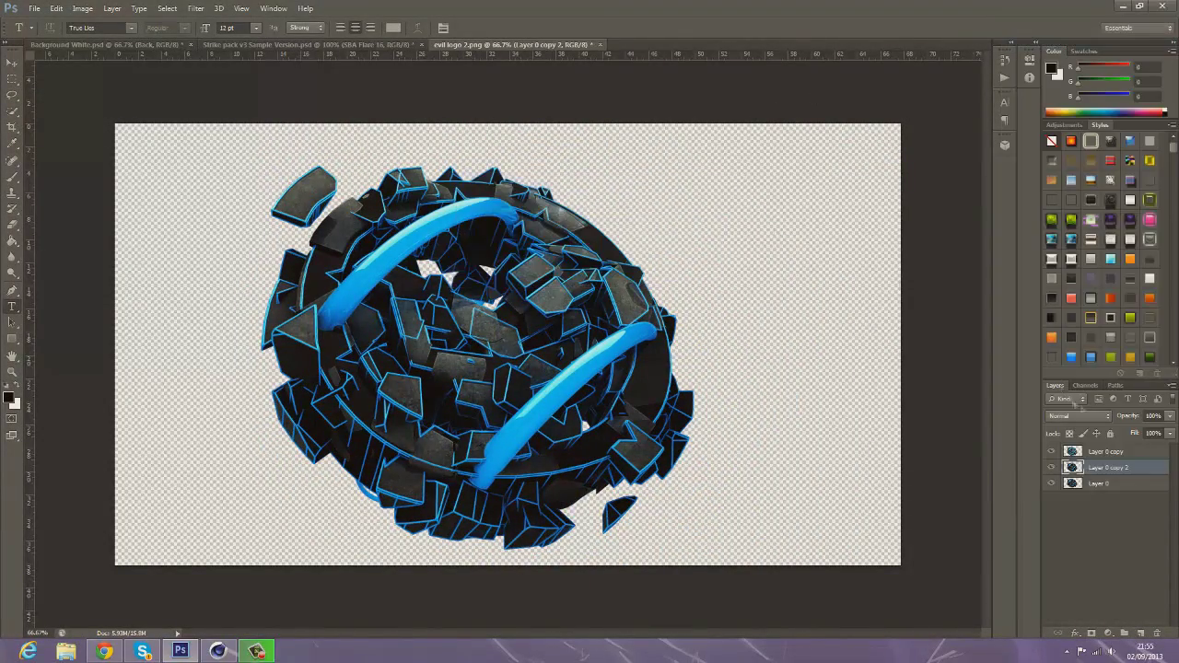
Step: Apply a Shape Blur to the sphere copy and drop its opacity to about 55%
click(195, 9)
click(377, 267)
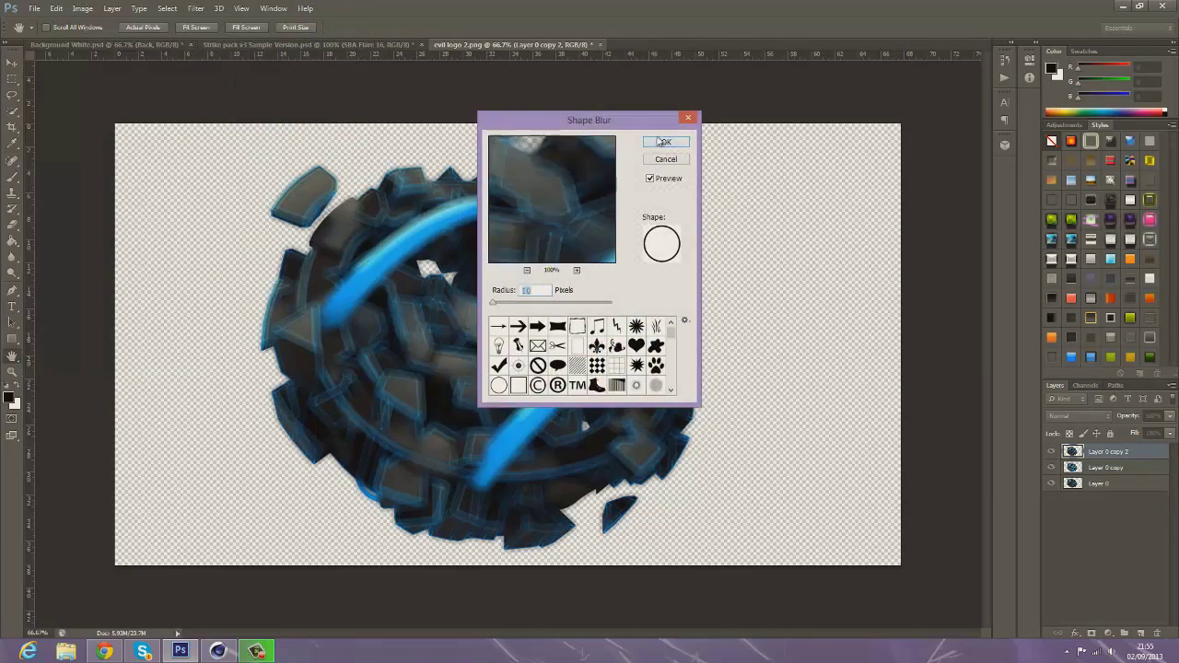
click(663, 144)
click(1170, 416)
drag(1166, 433, 1143, 434)
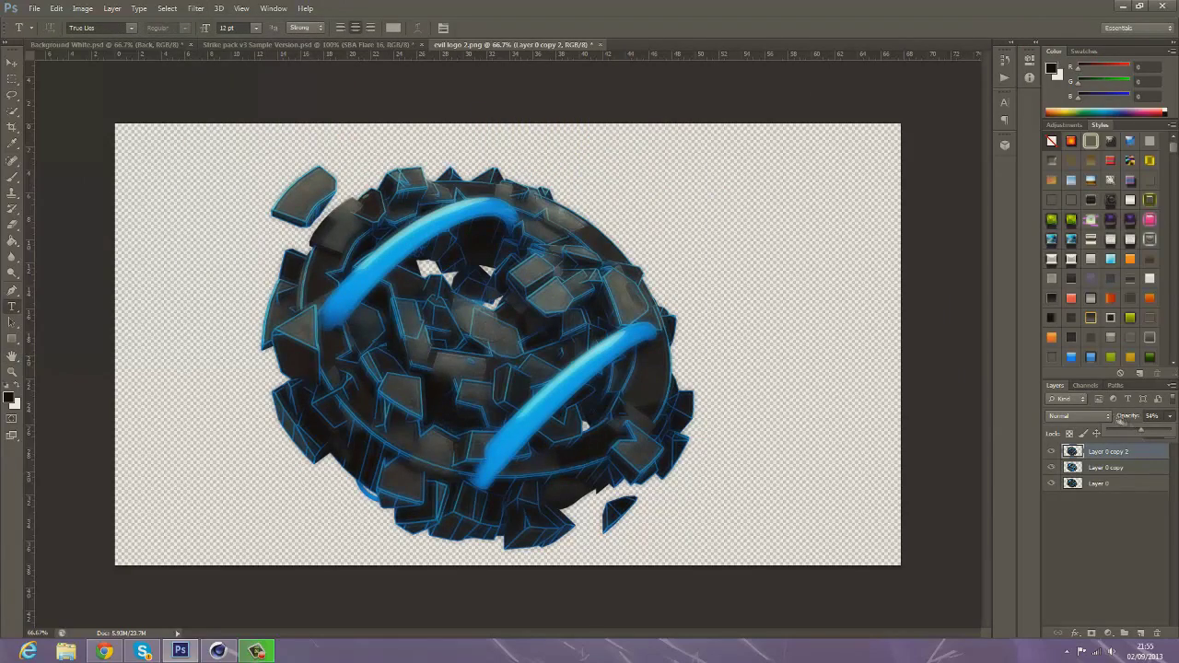
Step: Set the blurred copy to 59% opacity with Normal blending and drag it into the banner
scroll(1078, 415, down, 15)
scroll(1083, 413, up, 3)
scroll(1084, 414, up, 2)
click(1169, 415)
drag(1166, 433, 1148, 434)
click(1094, 416)
click(1069, 101)
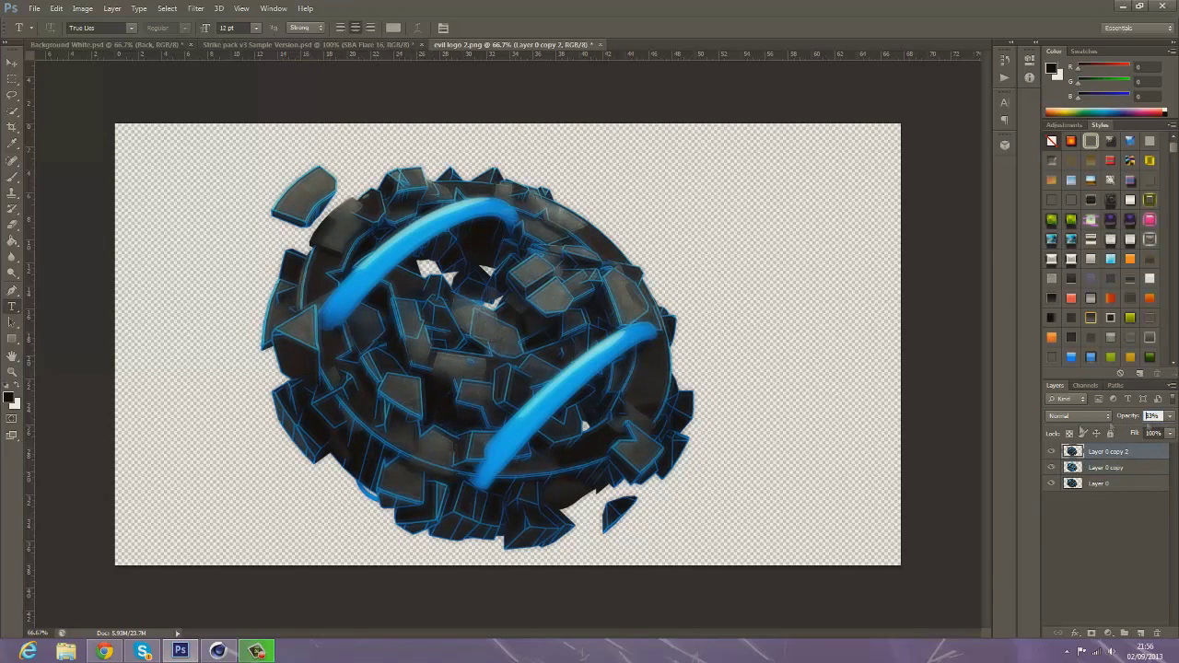
key(v)
drag(479, 304, 566, 319)
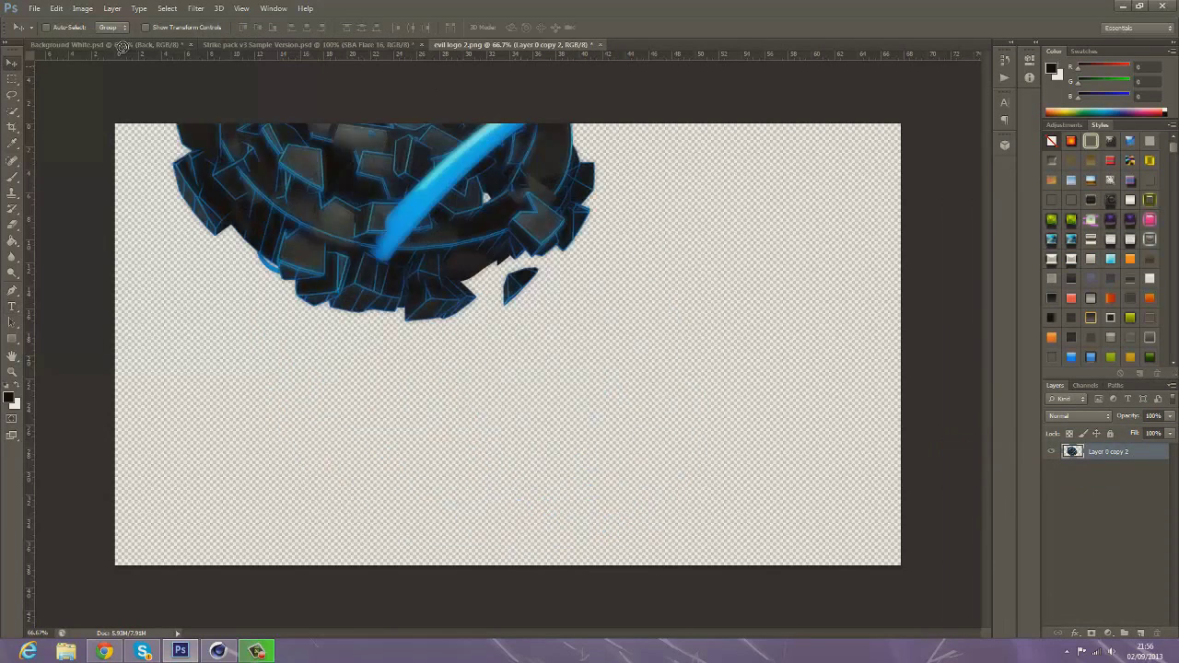
Step: Shrink the sphere and centre it in the banner's dark band
drag(711, 185, 521, 363)
drag(479, 424, 553, 295)
drag(632, 242, 676, 224)
drag(599, 286, 586, 277)
click(617, 27)
Step: Add Layer 0 copy 3 enlarged to about 112% at 28% opacity, then close evil logo
right_click(1106, 521)
click(1060, 82)
click(693, 209)
drag(362, 342, 342, 344)
drag(653, 344, 667, 345)
drag(507, 458, 505, 472)
drag(508, 230, 504, 219)
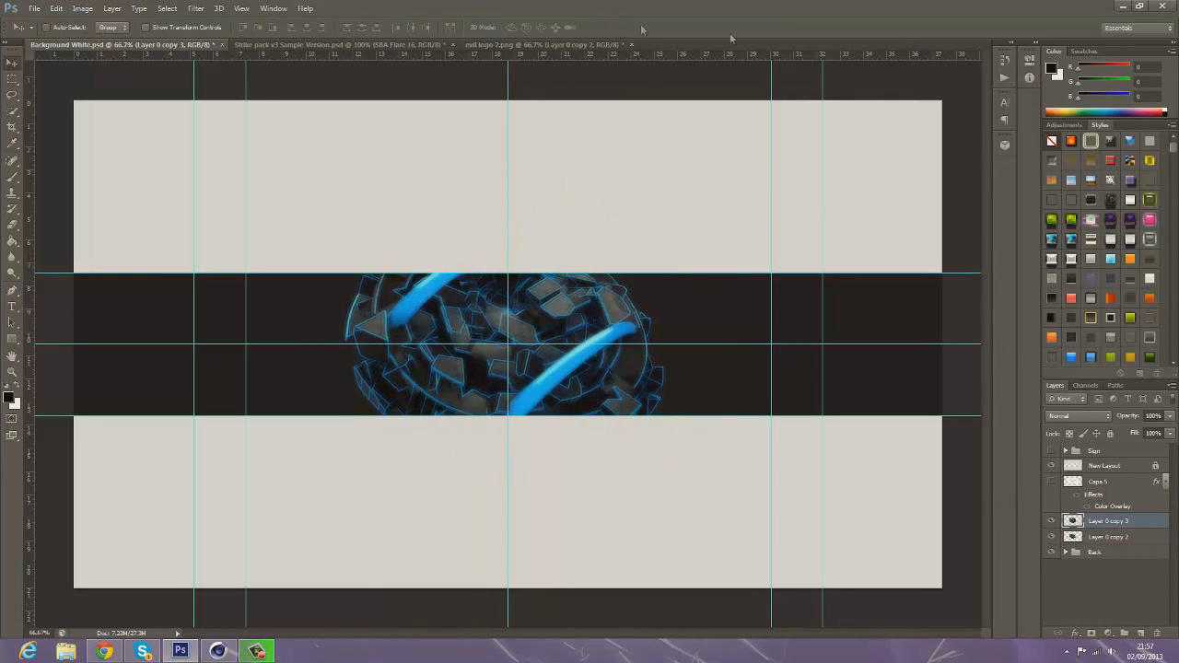
drag(1156, 430, 1128, 430)
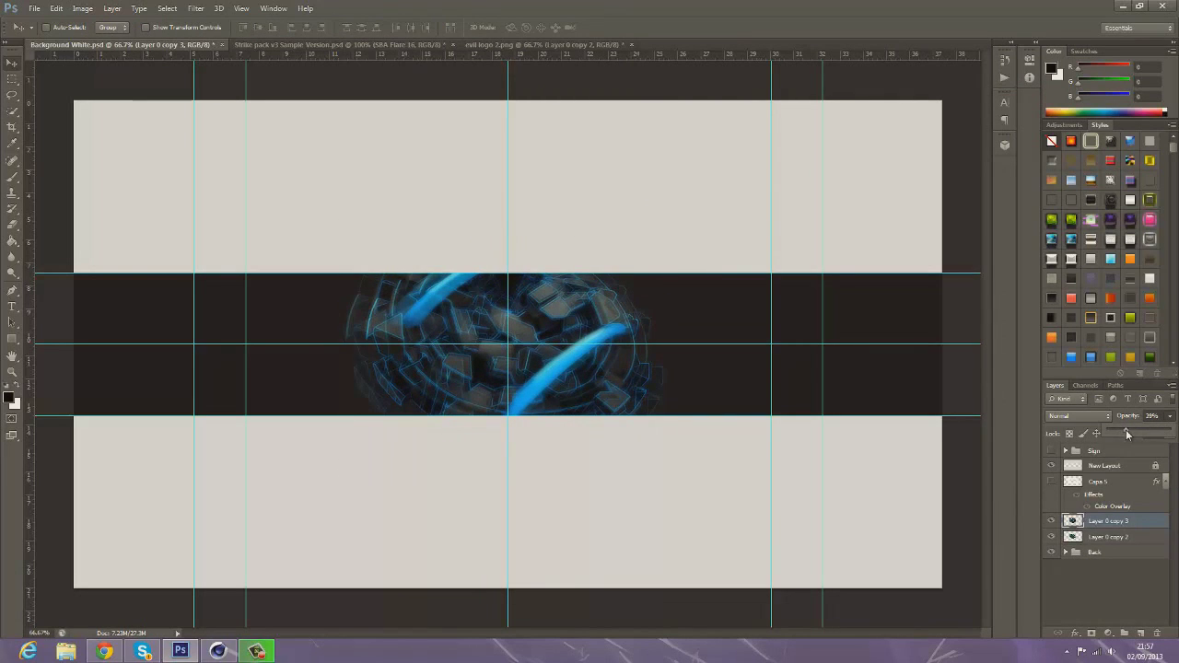
click(1174, 490)
click(581, 45)
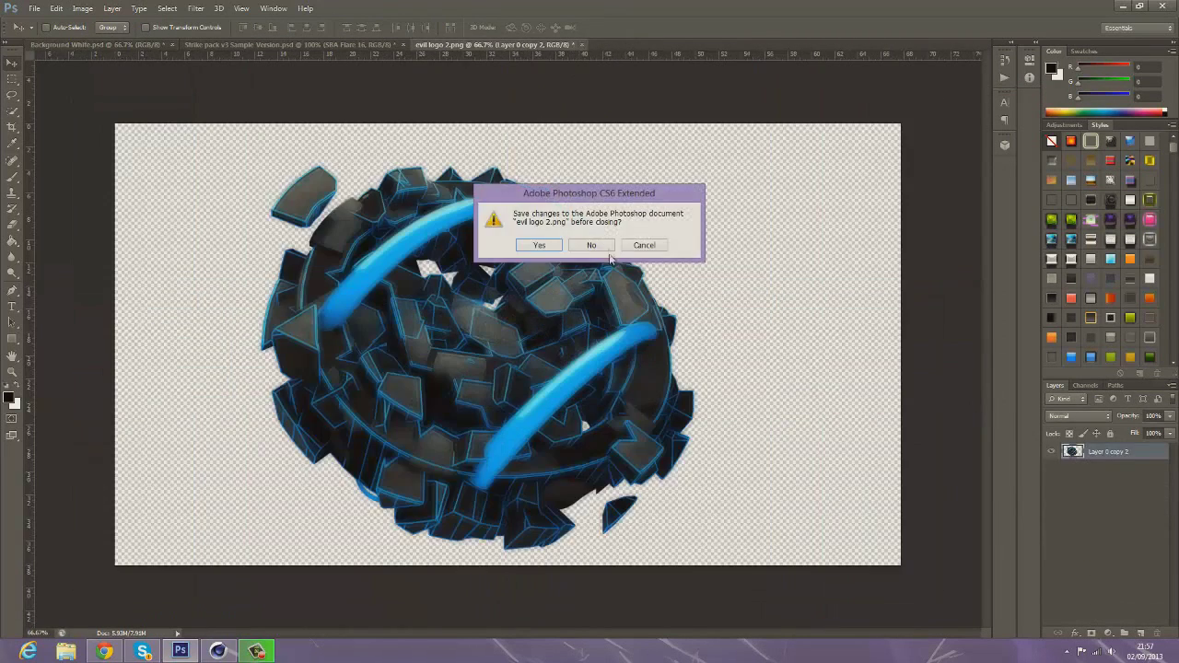
Step: Discard the evil logo file, then bring Dust Storm into the banner and duplicate it twice
click(593, 245)
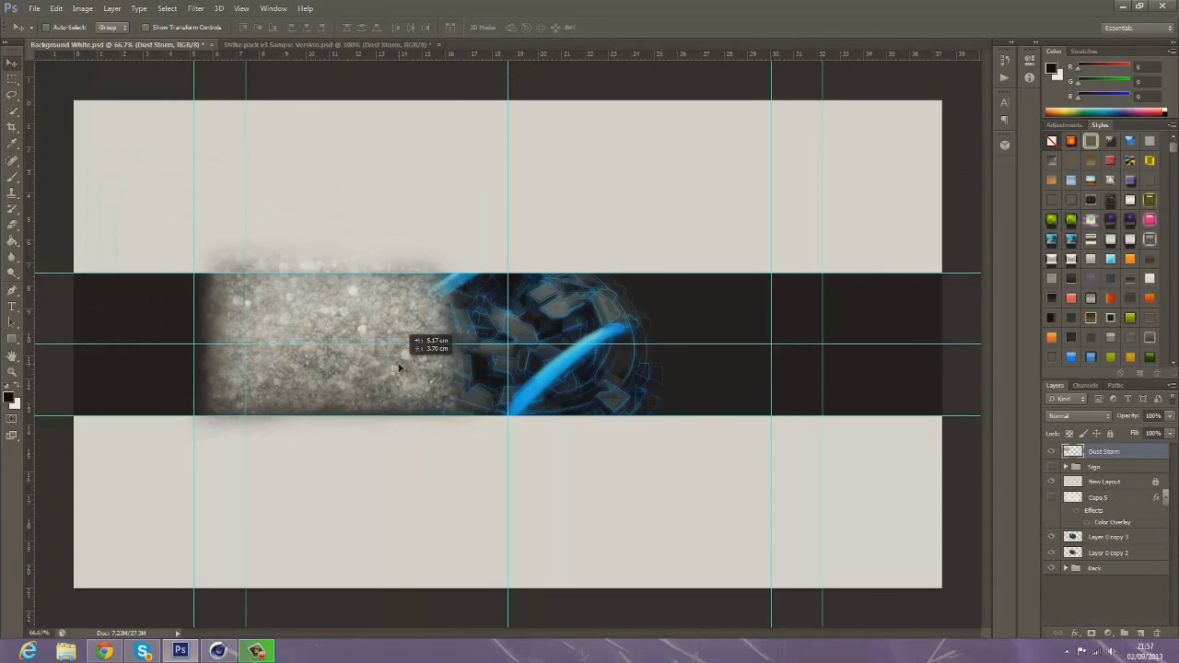
mouse_move(129, 35)
mouse_down()
mouse_move(434, 342)
mouse_move(500, 328)
mouse_move(663, 336)
mouse_up()
right_click(1133, 451)
click(995, 212)
key(Return)
right_click(1105, 452)
click(1000, 210)
key(Return)
Step: Merge the Dust Storm layers, place them beneath the sphere, and set Soft Light blending
right_click(1121, 476)
click(1050, 278)
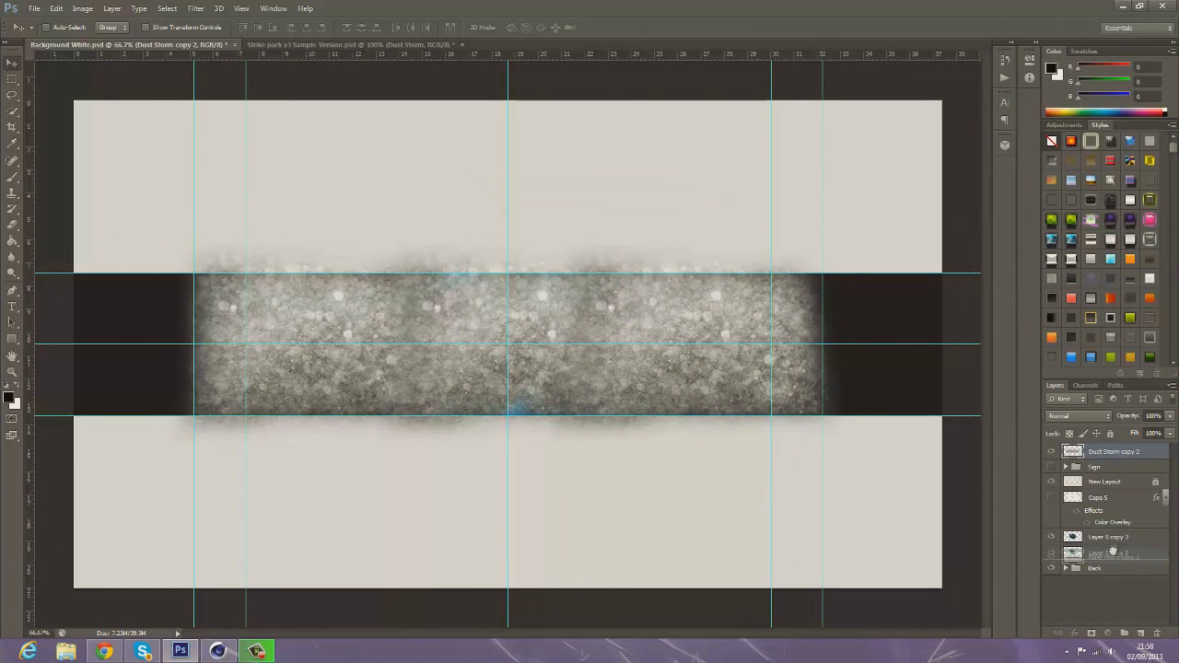
drag(1112, 551, 1111, 558)
click(1077, 415)
scroll(1061, 406, down, 3)
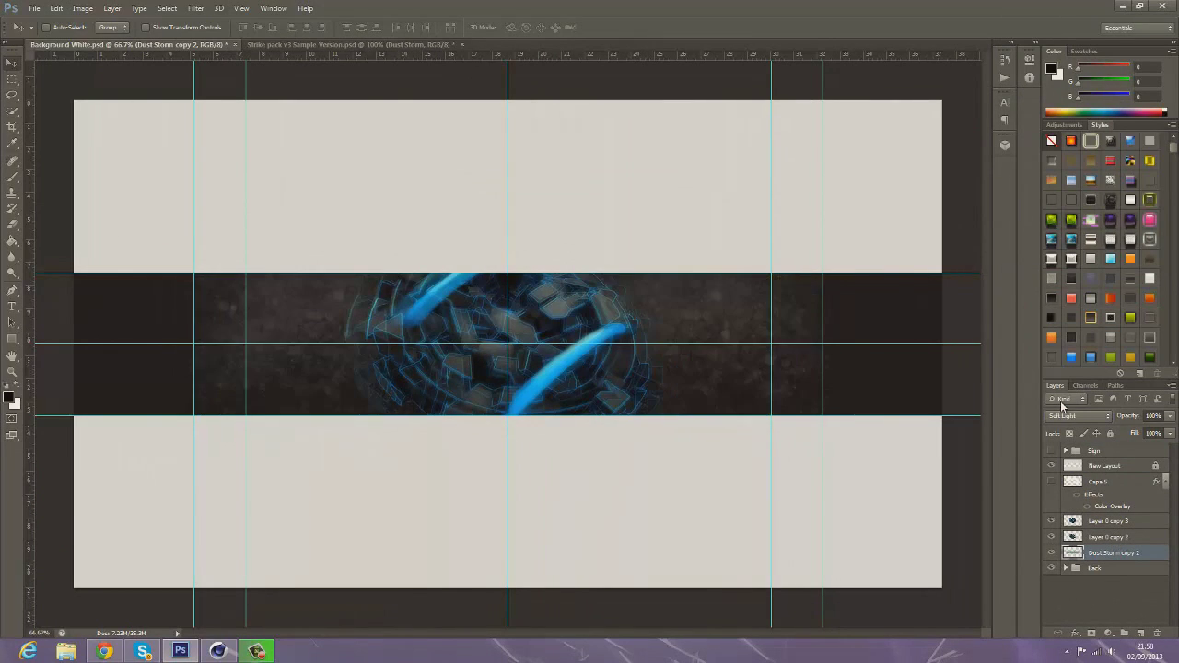
Step: Drag a bokeh particle texture from Strike pack v3 into the banner
click(331, 44)
mouse_move(488, 331)
mouse_down()
mouse_move(880, 330)
mouse_move(854, 331)
mouse_up()
right_click(830, 351)
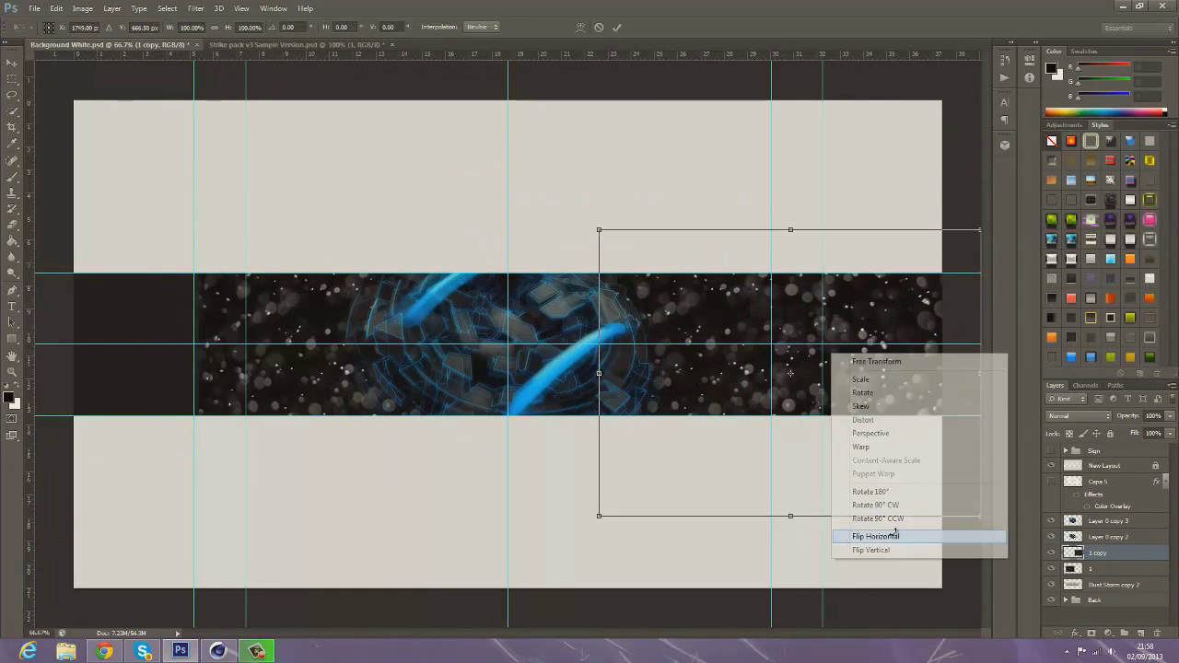
Step: Flip the particle copy horizontally and merge layer 1 into 1 copy with Color Dodge blending
click(898, 533)
click(617, 28)
drag(1111, 536, 1139, 530)
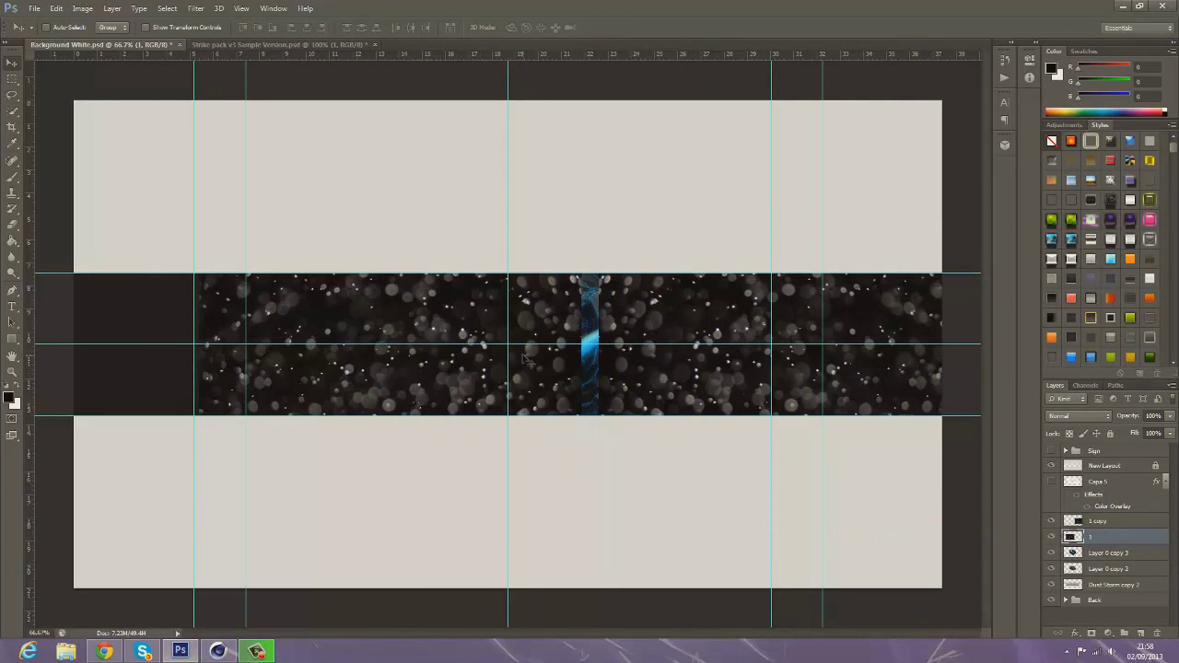
click(1080, 416)
scroll(1064, 410, down, 3)
scroll(1064, 411, down, 1)
Step: Scale the merged particle layer to fit the banner band
key(ctrl+t)
drag(886, 373, 821, 336)
drag(125, 337, 238, 341)
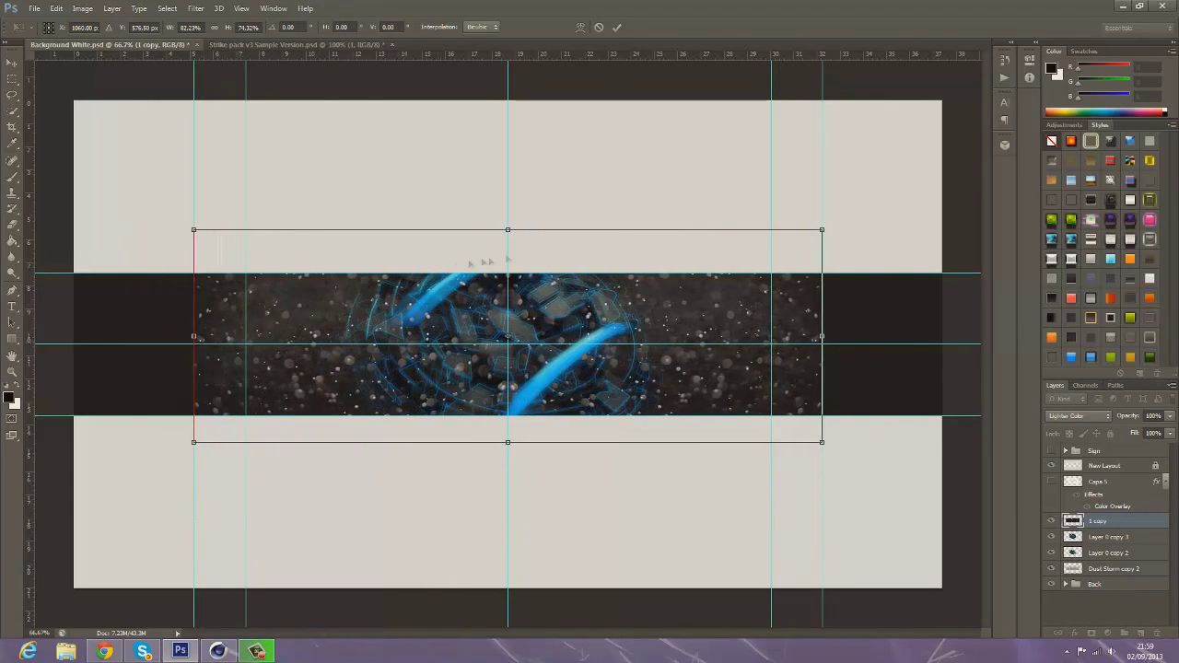
click(616, 27)
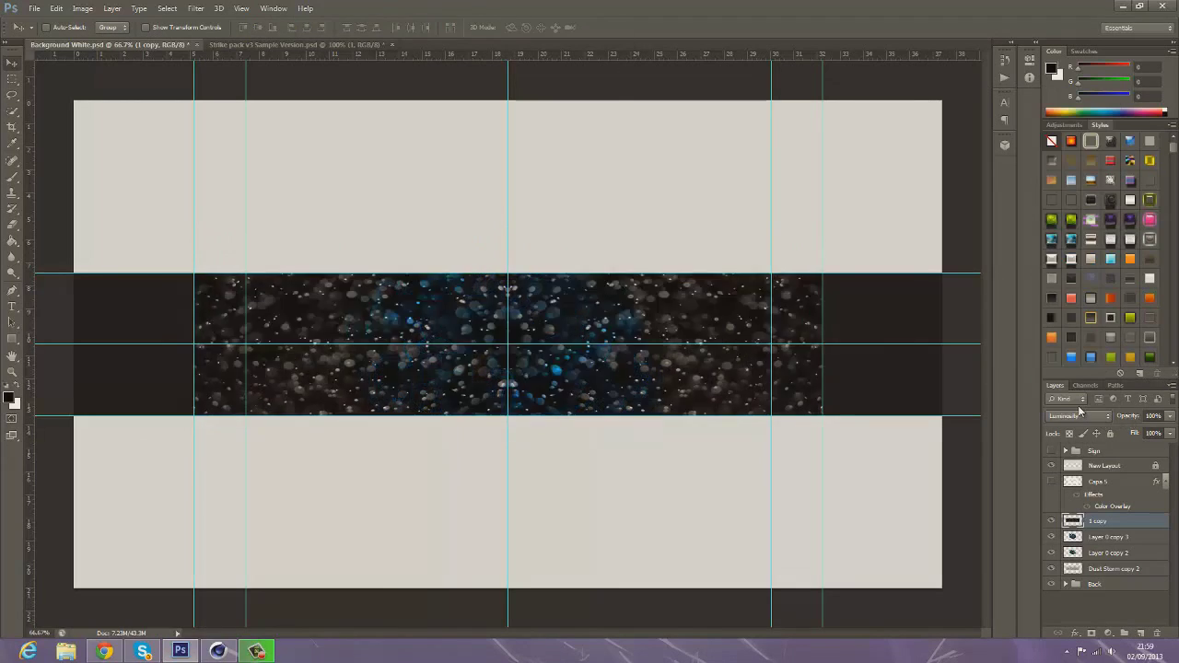
scroll(1079, 411, up, 2)
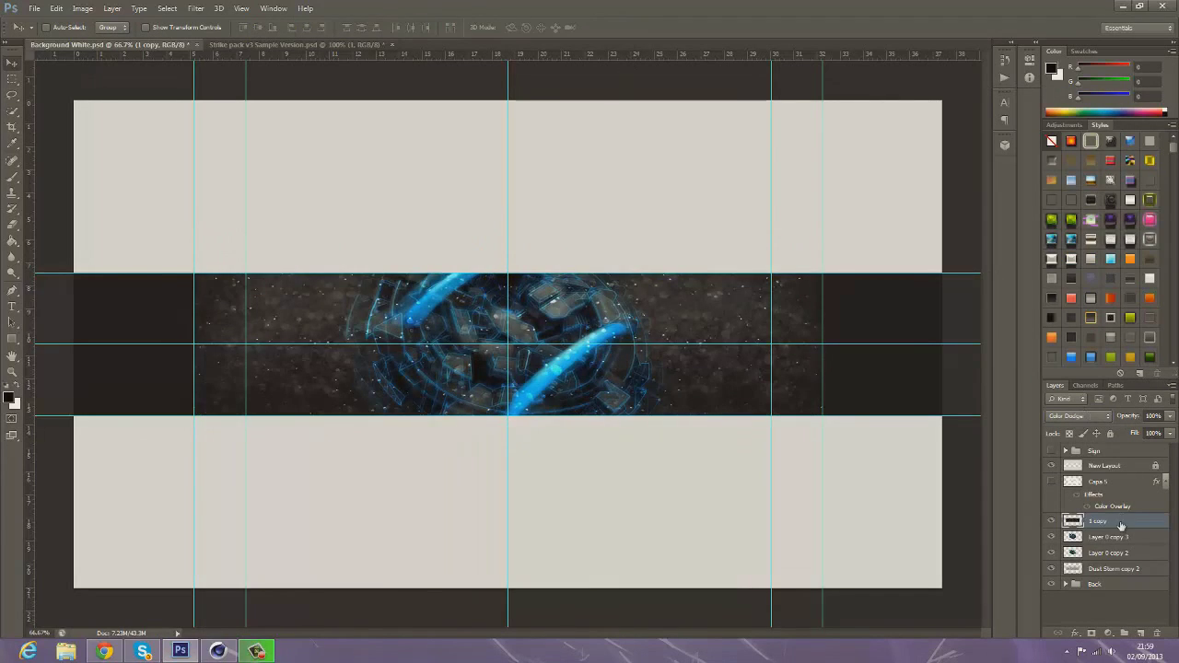
key(ctrl+Tab)
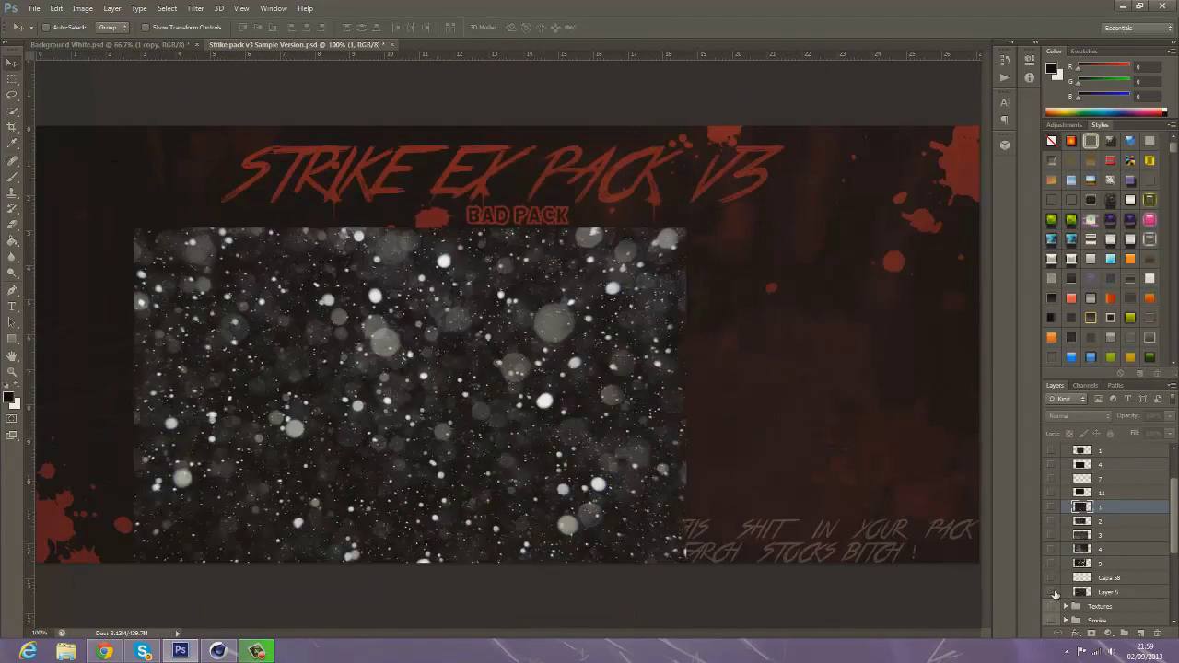
Step: Hide the particle texture in Strike pack and duplicate Layer 1 in the banner
click(1056, 594)
key(ctrl+Tab)
right_click(1096, 522)
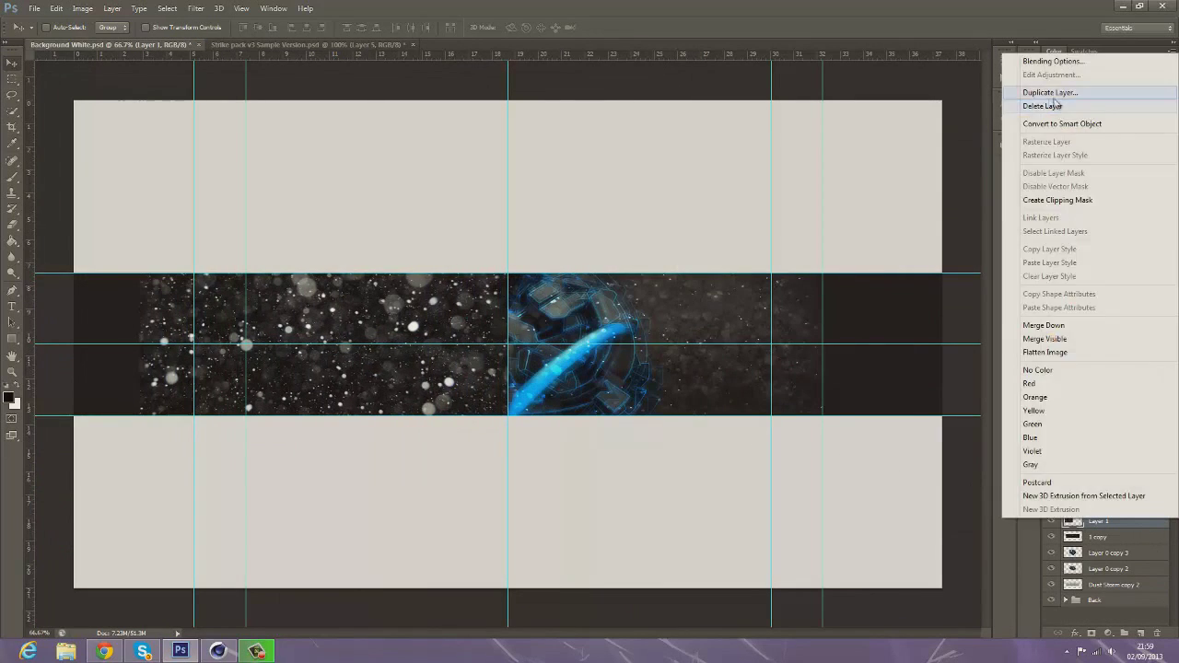
click(1053, 96)
Step: Flip Layer 1 copy horizontally and set its blending to Linear Dodge (Add)
key(ctrl+t)
right_click(663, 398)
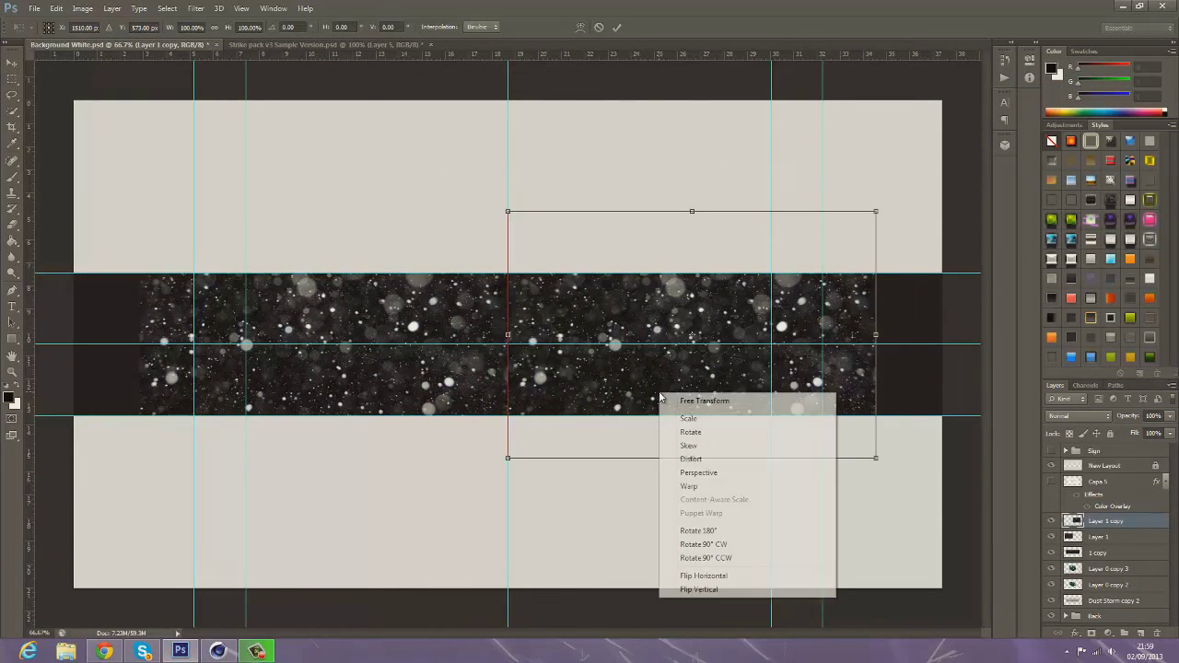
click(686, 582)
click(1077, 415)
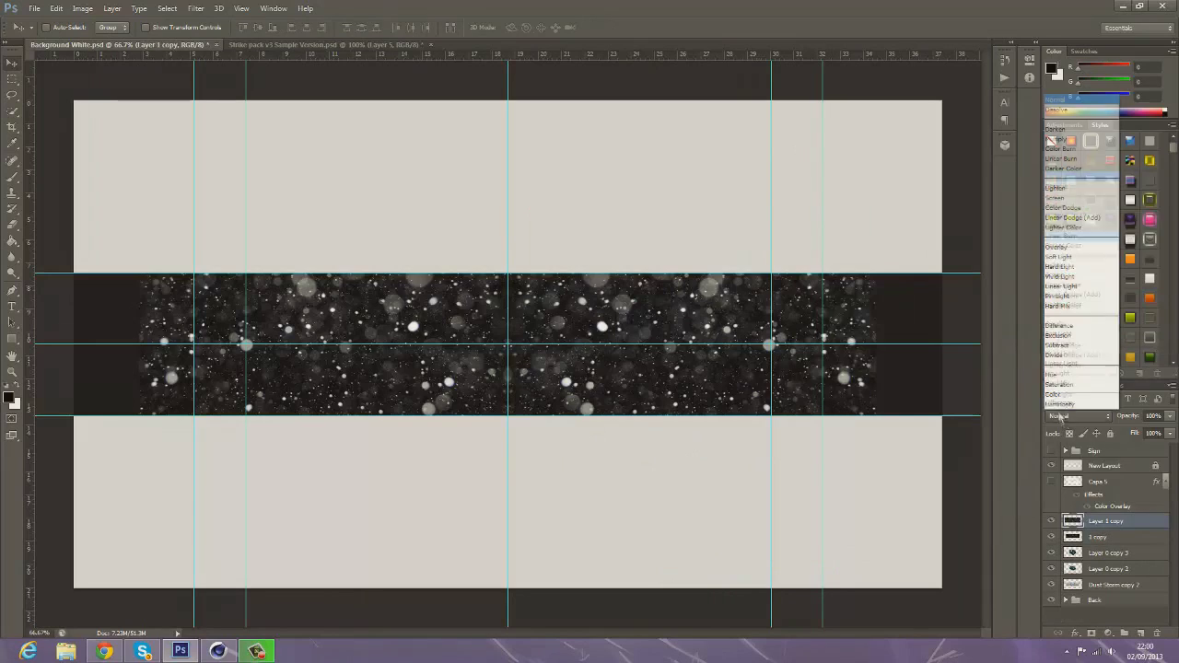
scroll(1069, 415, down, 10)
scroll(1059, 415, up, 2)
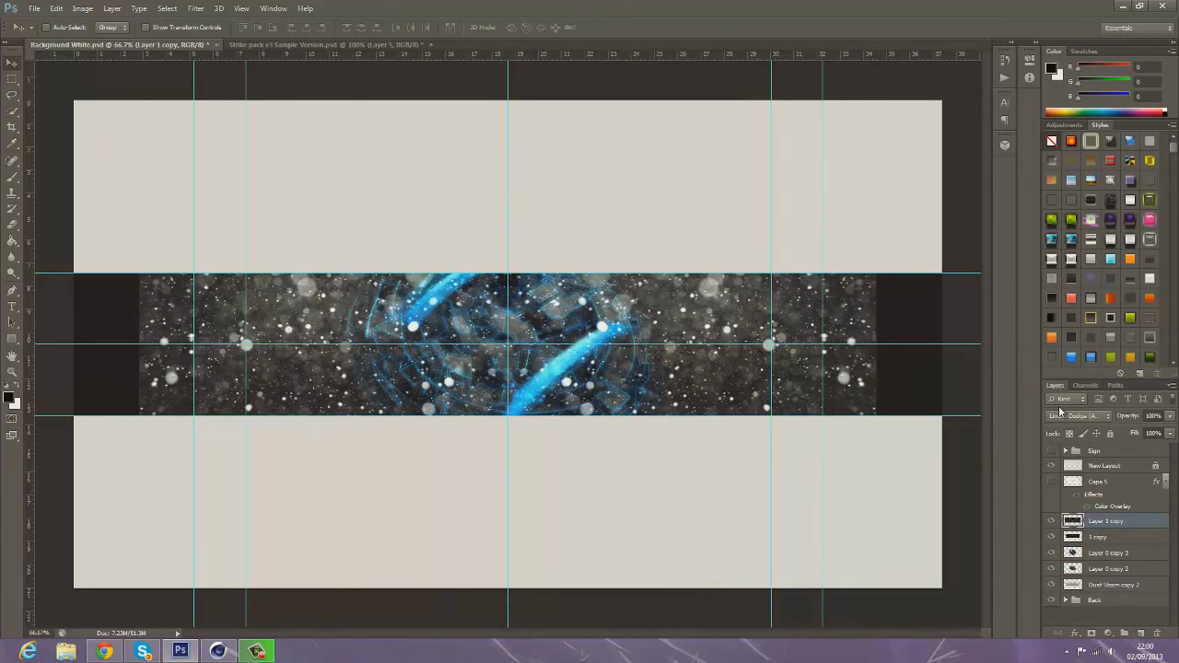
Step: Squeeze the particle copy into the band at low opacity, then bring in the CCs group
key(ctrl+t)
drag(875, 343, 821, 344)
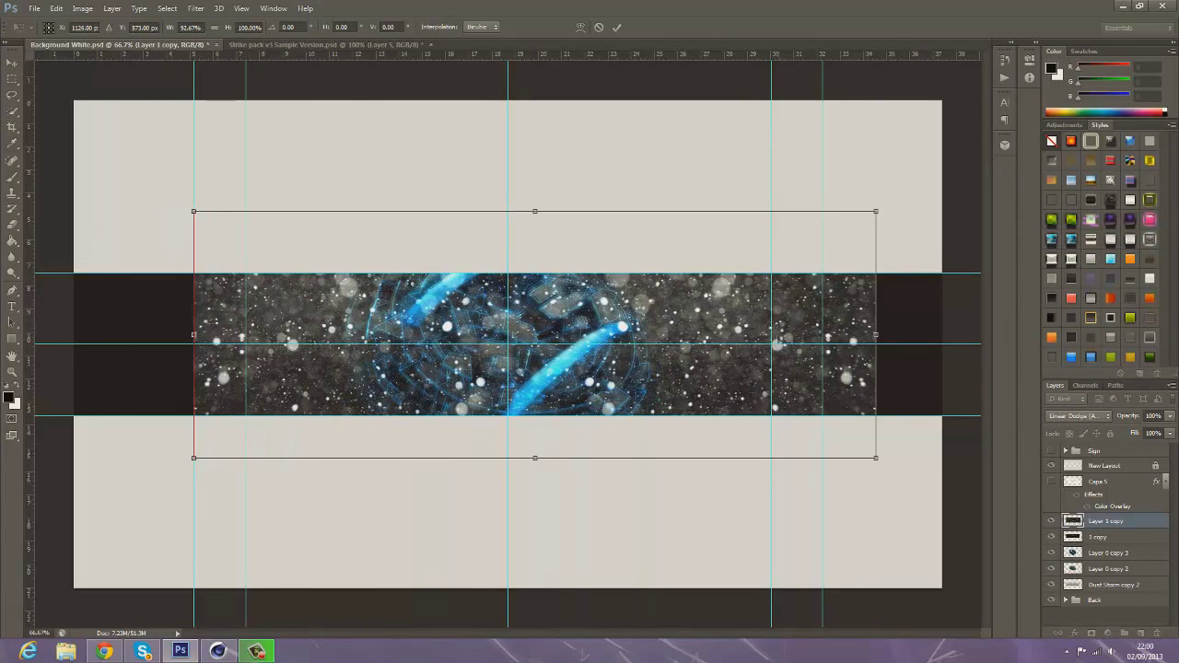
drag(508, 205, 507, 259)
drag(507, 458, 516, 430)
click(618, 28)
key(1)
key(5)
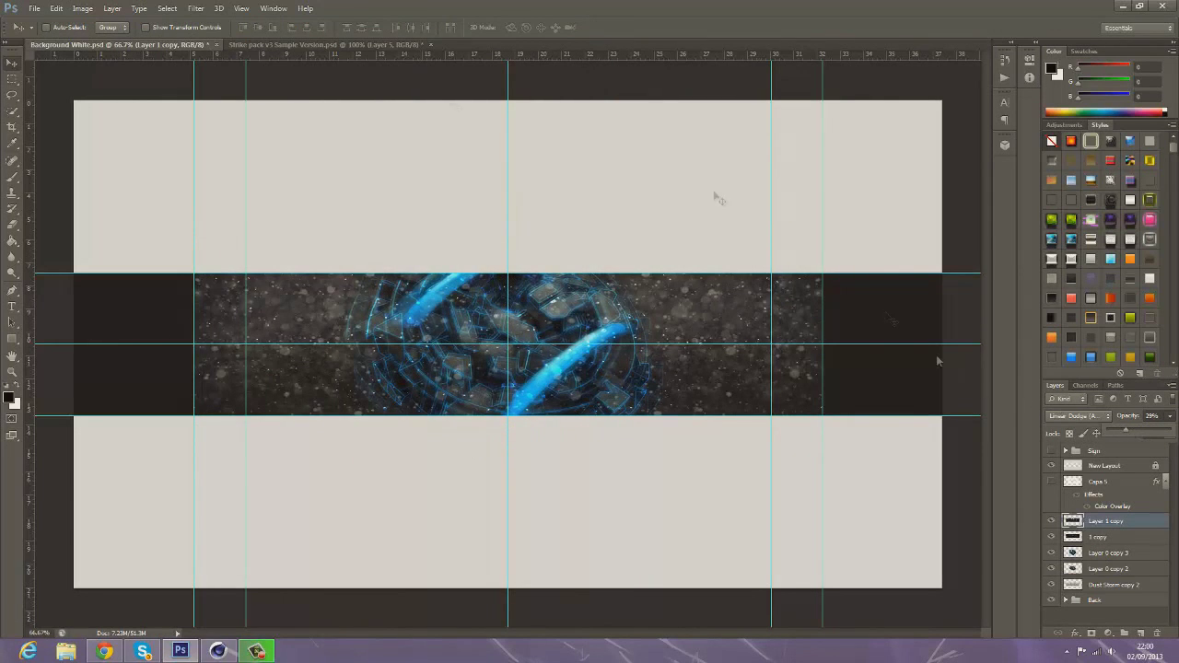
key(ctrl+Tab)
drag(168, 35, 1096, 522)
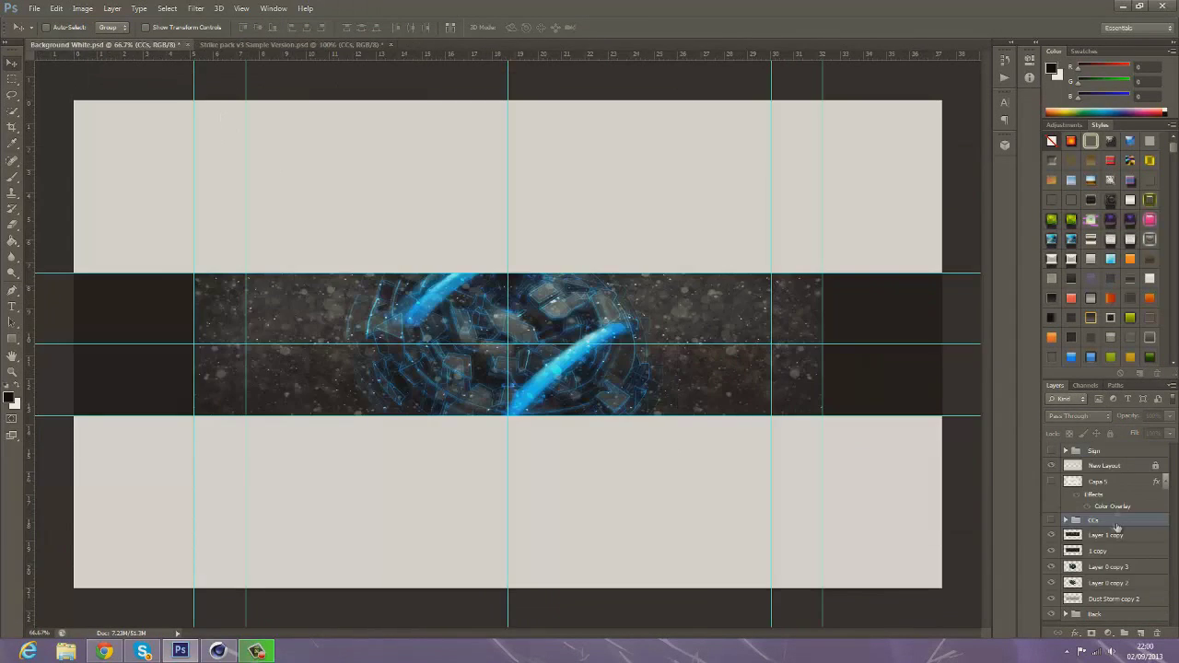
Step: Open the CC FOR SUBS file from the Photoshop CS6 Folder and add its group to the banner's CCs
click(1050, 481)
click(1065, 481)
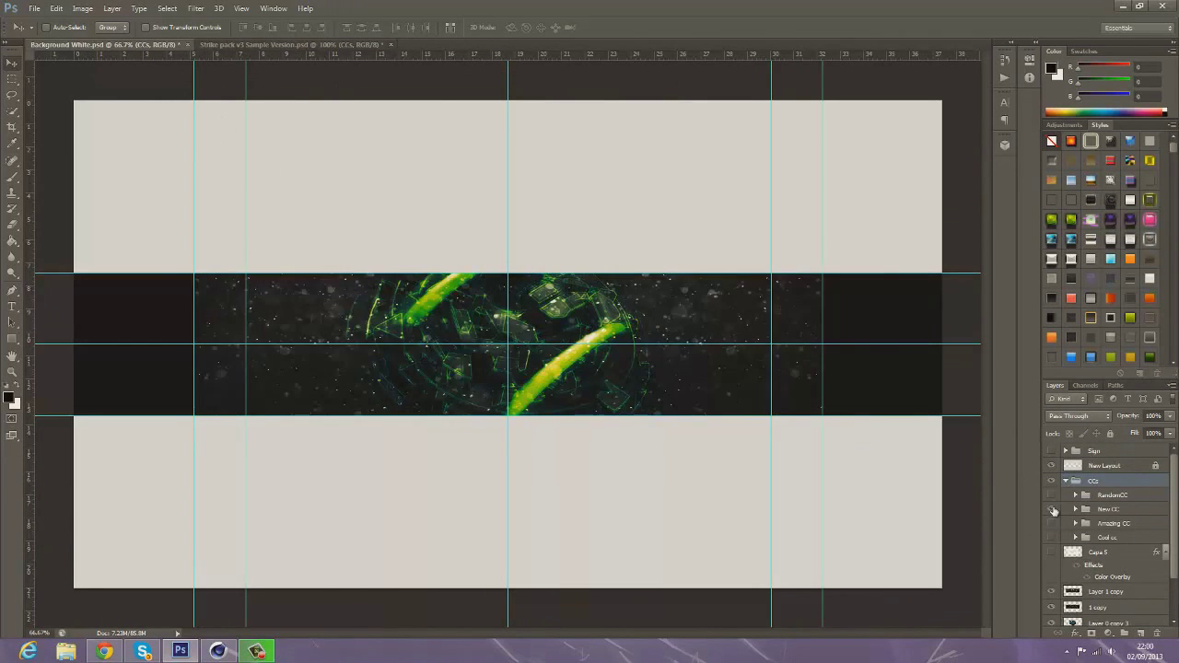
click(34, 8)
click(46, 28)
click(446, 216)
double_click(500, 249)
double_click(624, 316)
double_click(498, 319)
double_click(534, 232)
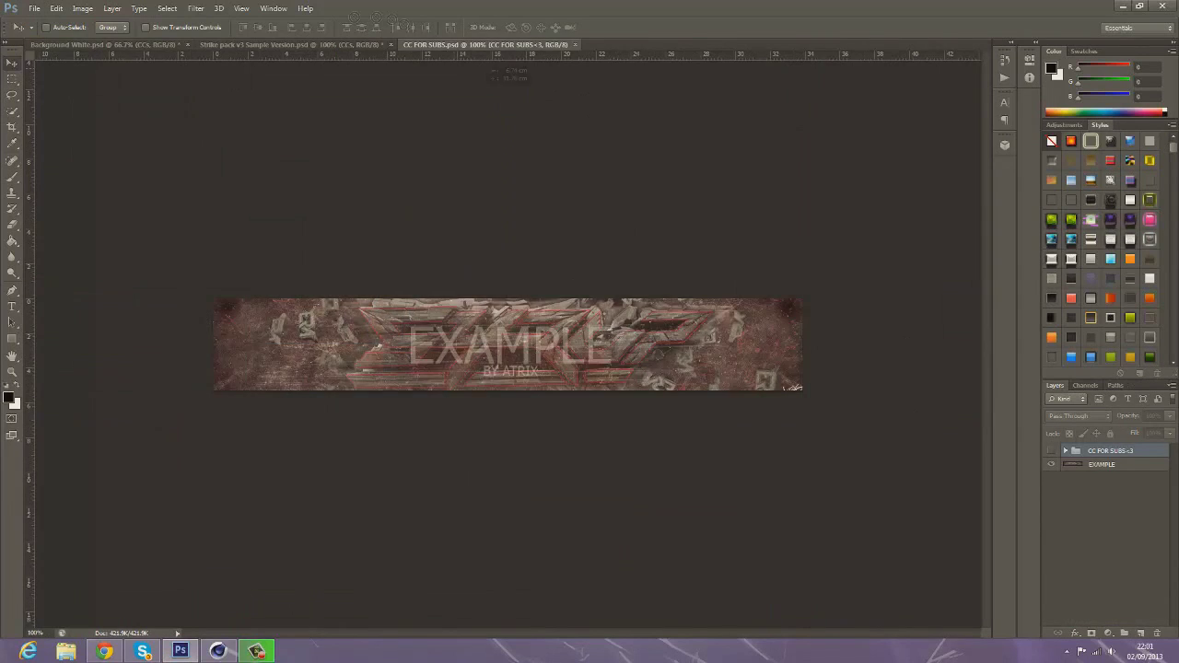
drag(1096, 442, 1052, 434)
click(525, 45)
click(614, 44)
Step: Open GFX Pack GamerCzech and turn on the first grunge texture in its Grunges set
click(34, 8)
click(46, 35)
scroll(621, 316, down, 7)
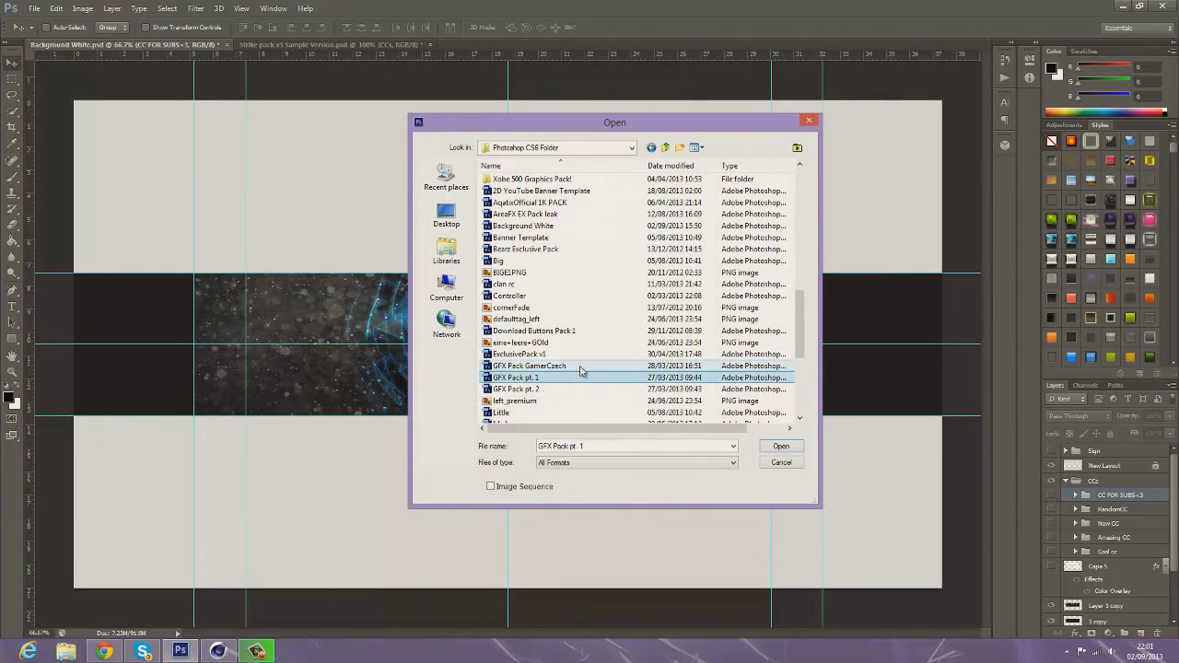
double_click(580, 369)
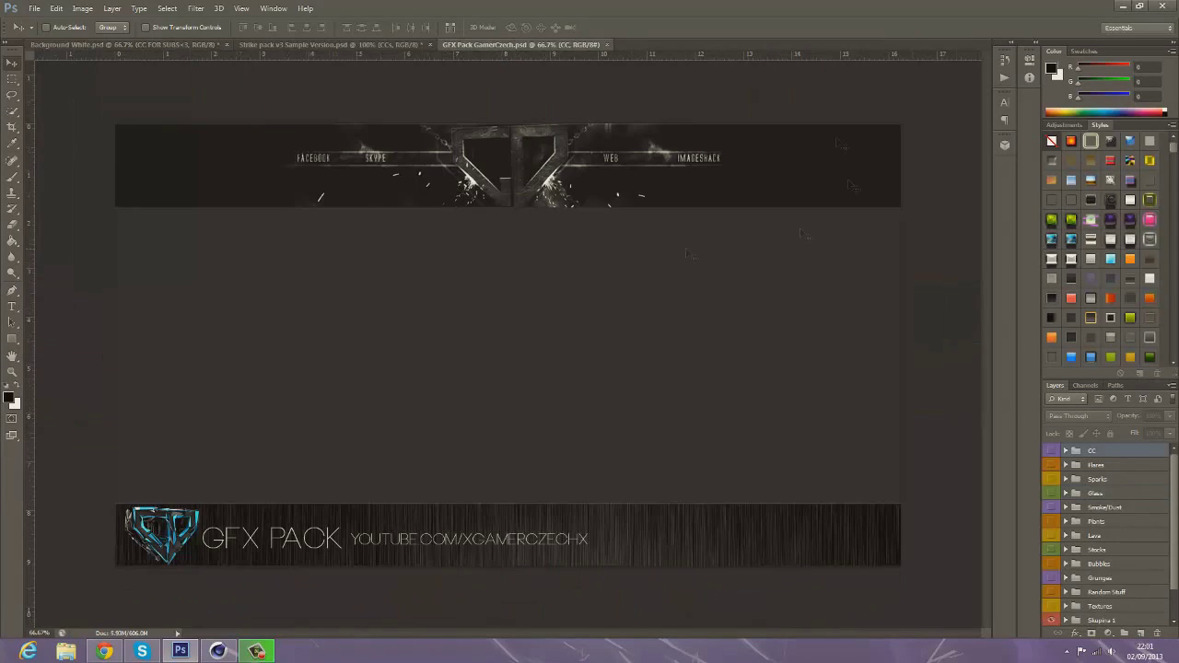
click(1066, 577)
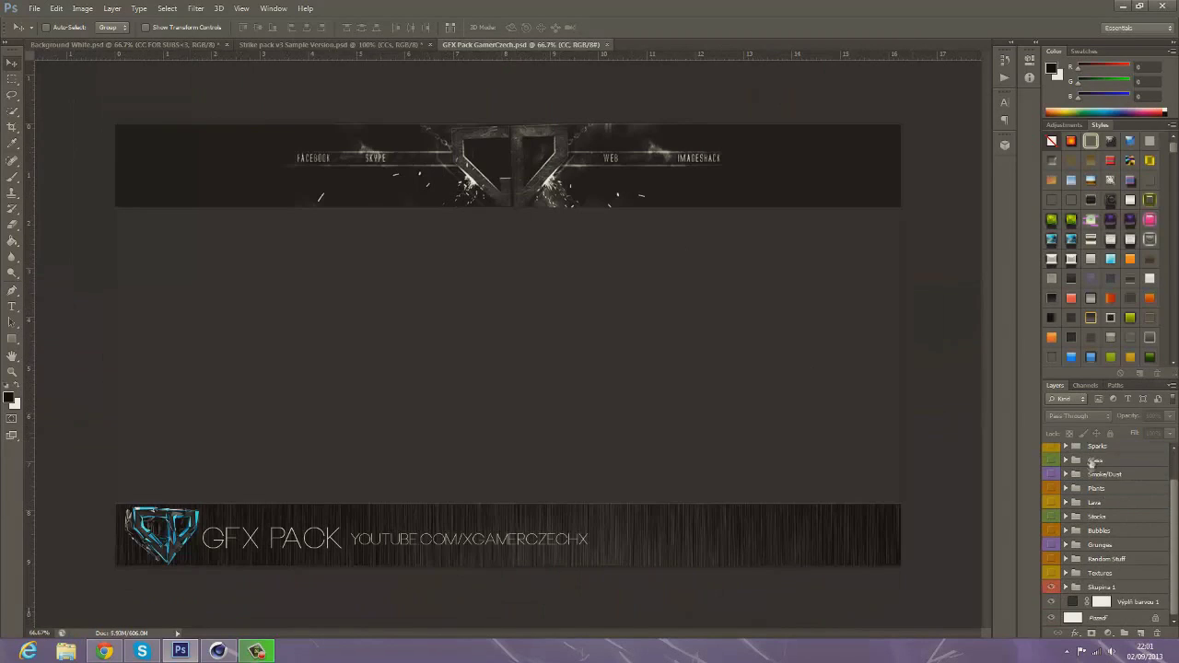
click(1053, 550)
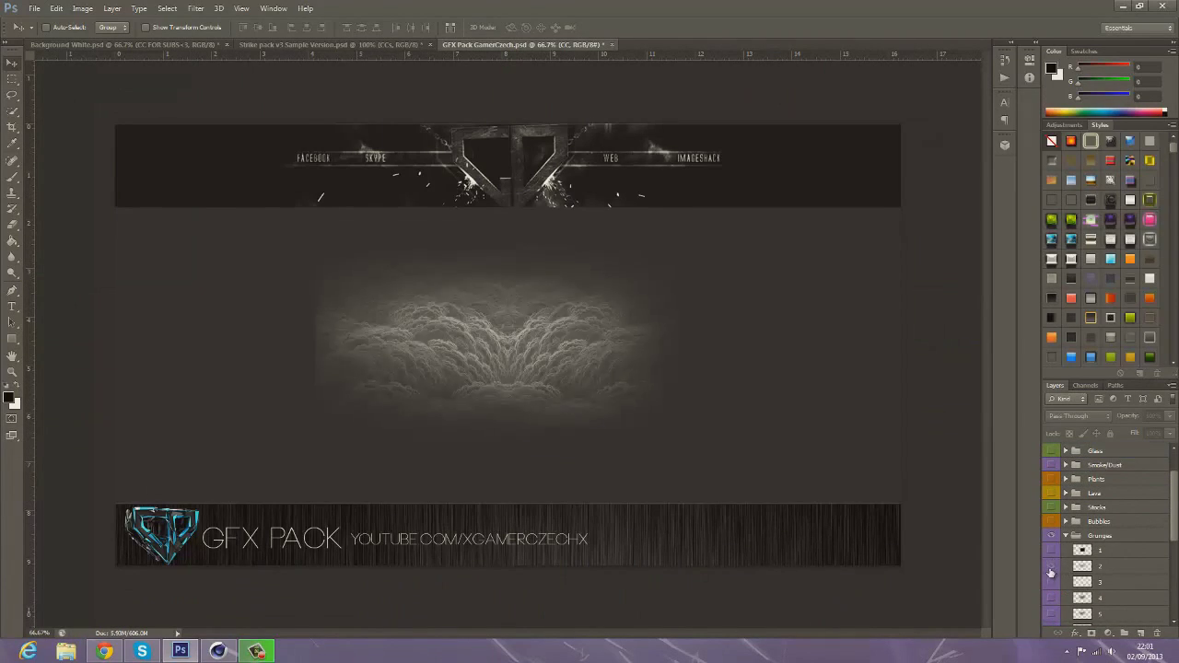
click(159, 45)
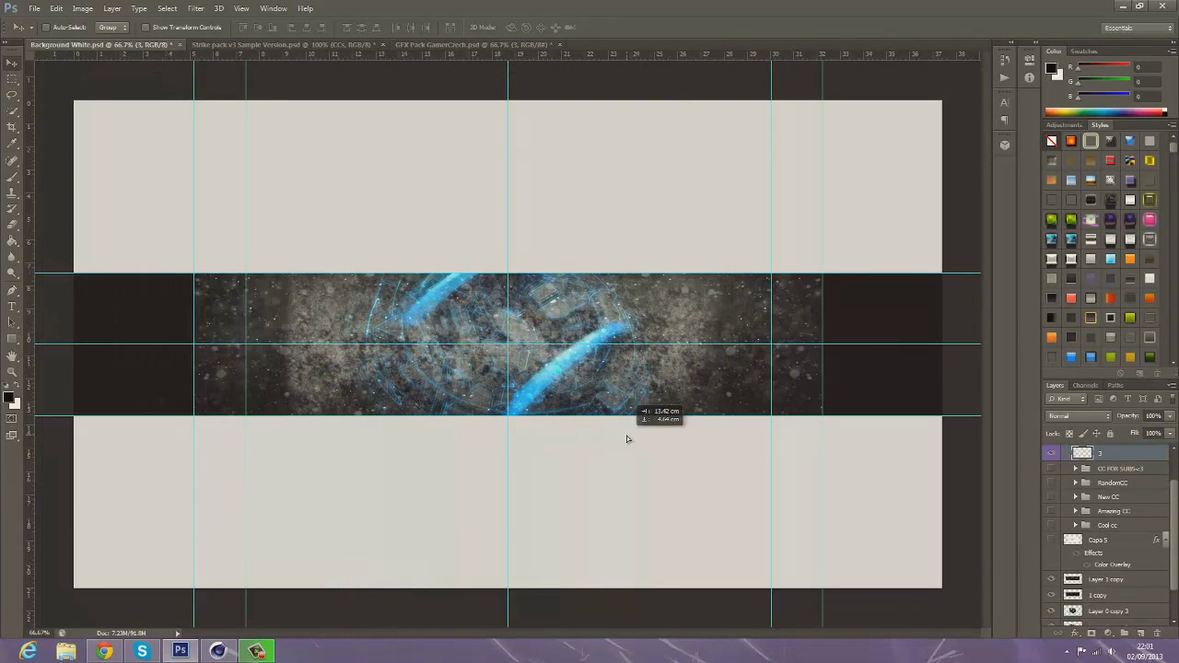
Step: Widen grunge layer 3 across the banner, move it below Copa 5, and darken its blending
drag(781, 338, 770, 339)
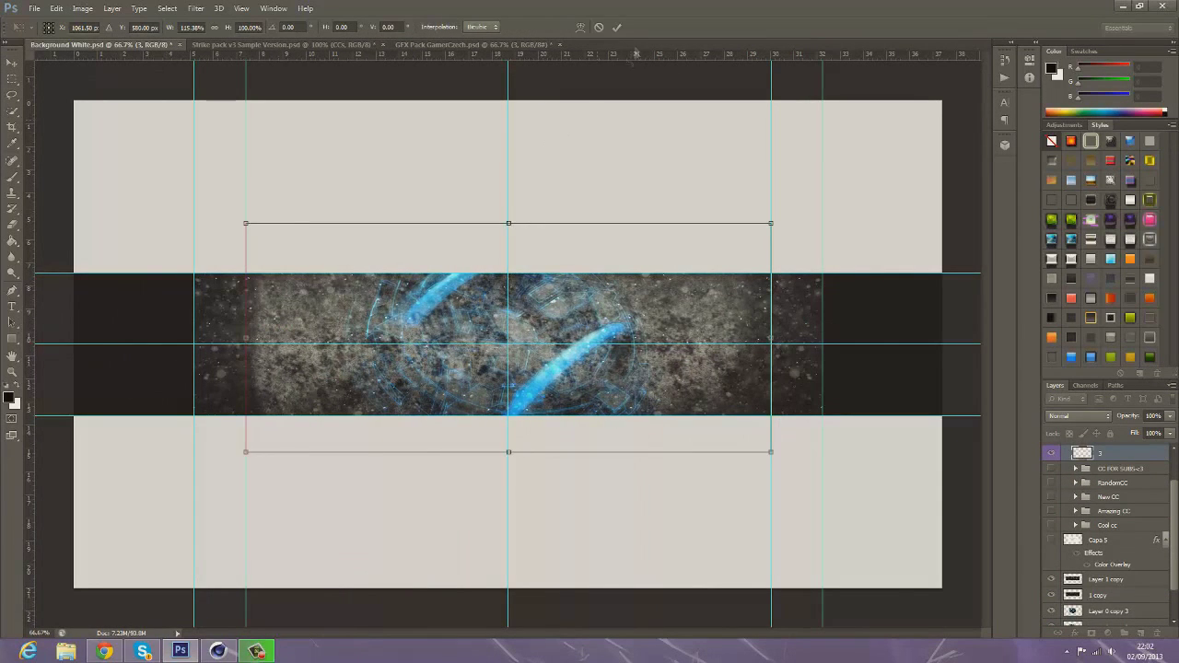
drag(1128, 597, 1128, 572)
click(1079, 416)
click(1068, 260)
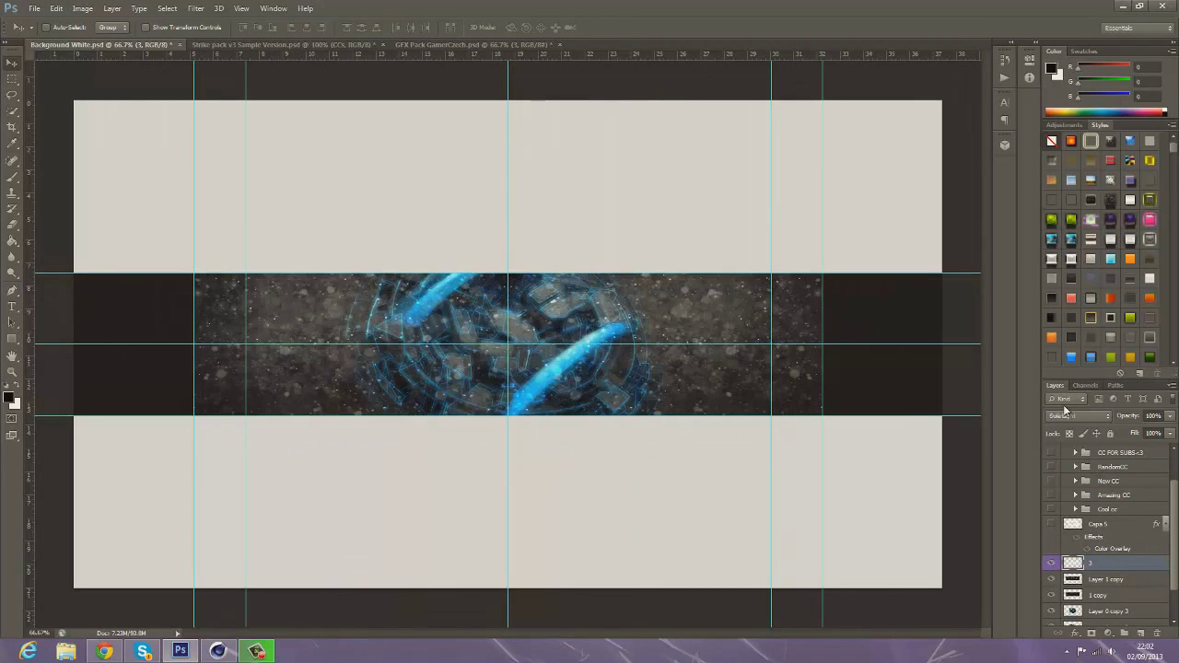
Step: Bring grunge layer 10 into the banner below Layer 0 copy 3 as a clipping mask
click(428, 45)
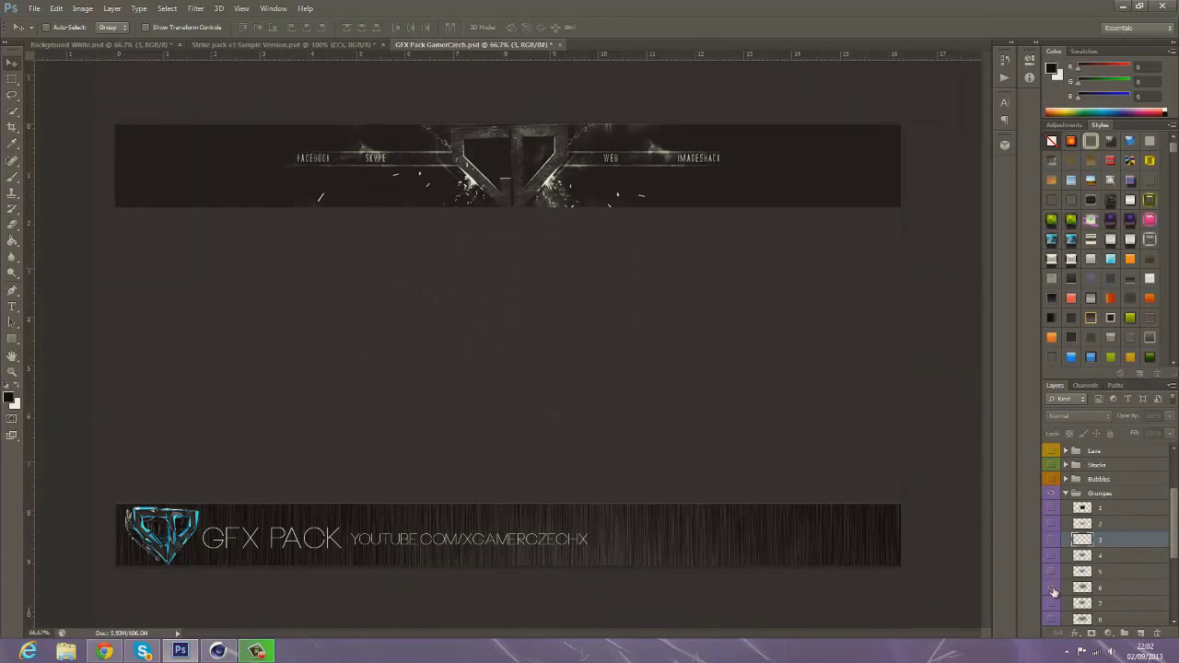
drag(1056, 625, 631, 392)
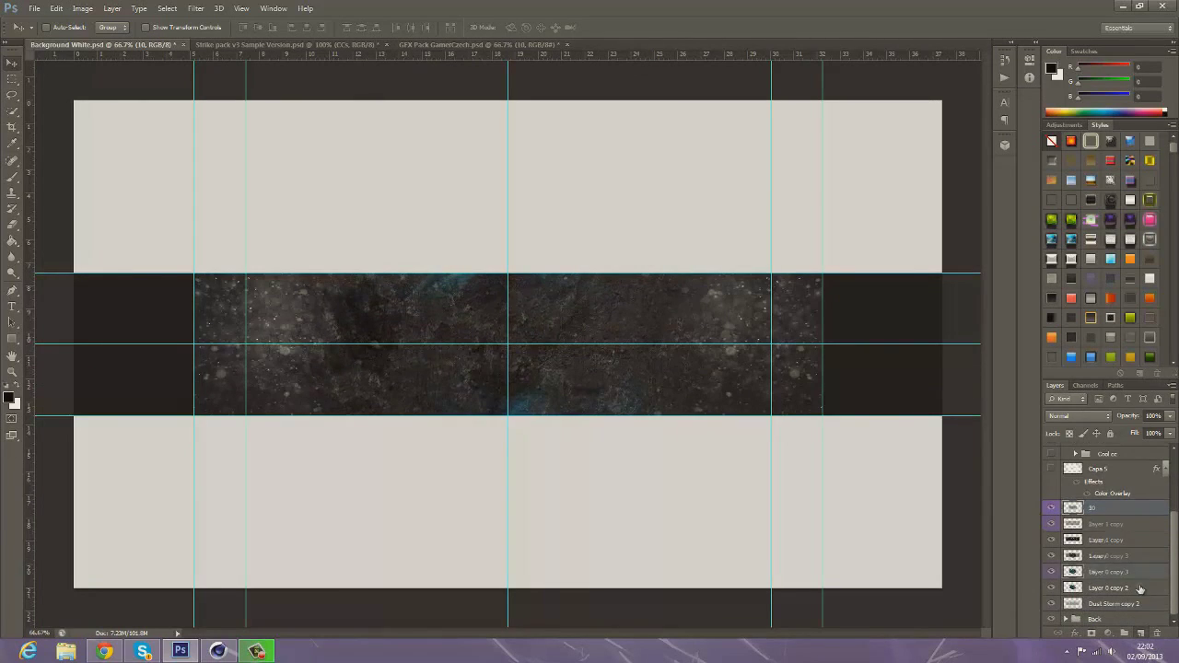
drag(1096, 523, 1096, 576)
right_click(1096, 571)
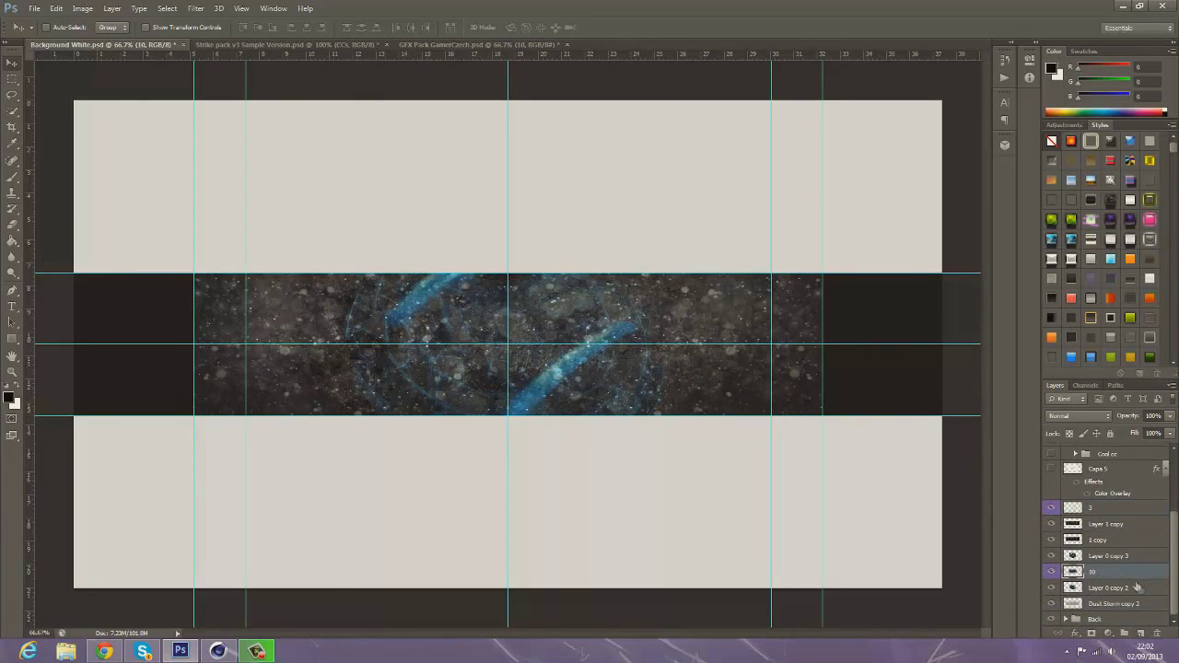
click(1041, 265)
Step: Cycle through blend modes for grunge layer 10 and return to the GFX Pack document
click(1085, 416)
scroll(1059, 415, down, 2)
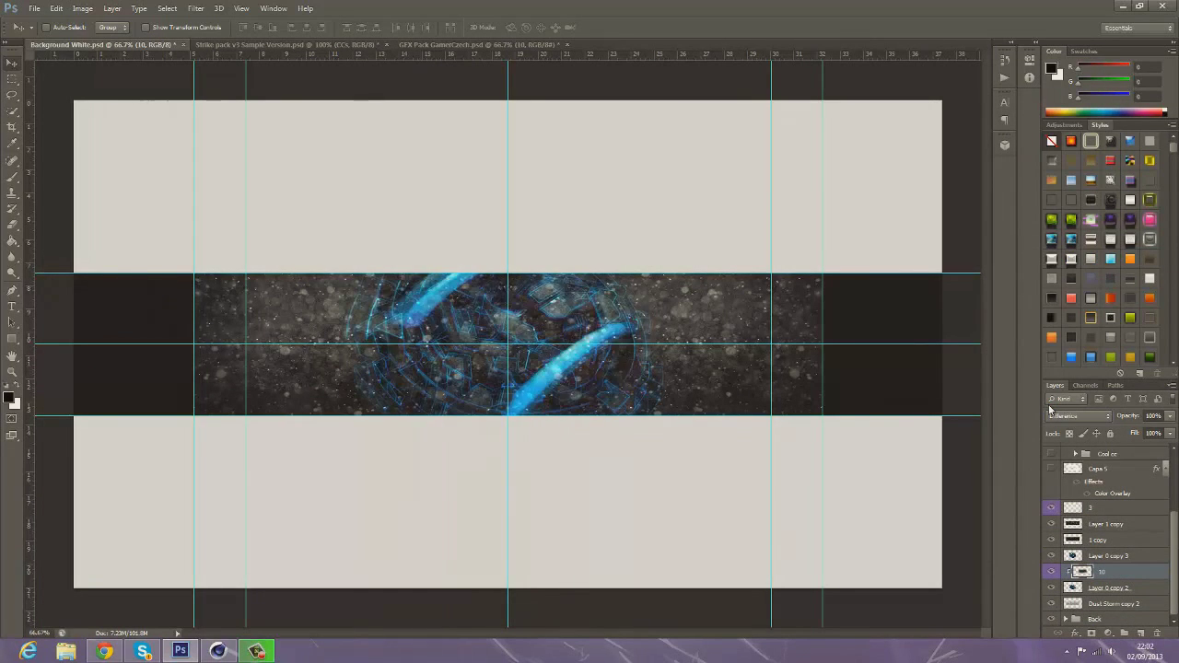
scroll(1054, 414, down, 2)
scroll(1050, 413, down, 2)
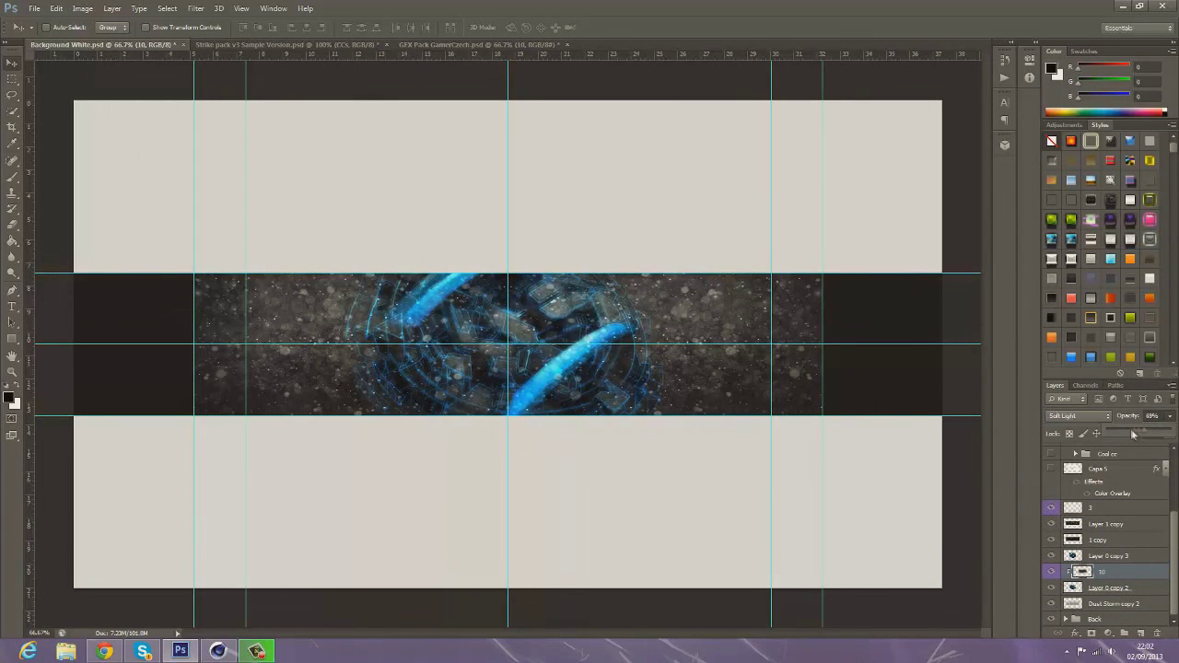
scroll(1080, 411, down, 1)
scroll(1079, 411, down, 1)
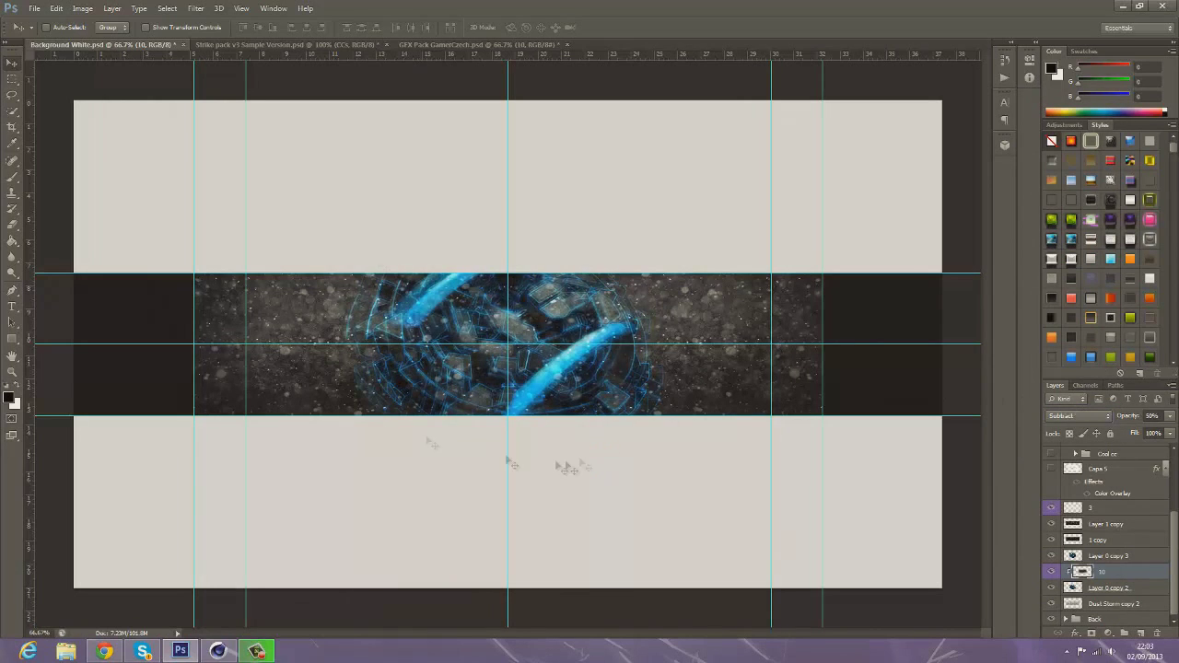
click(479, 44)
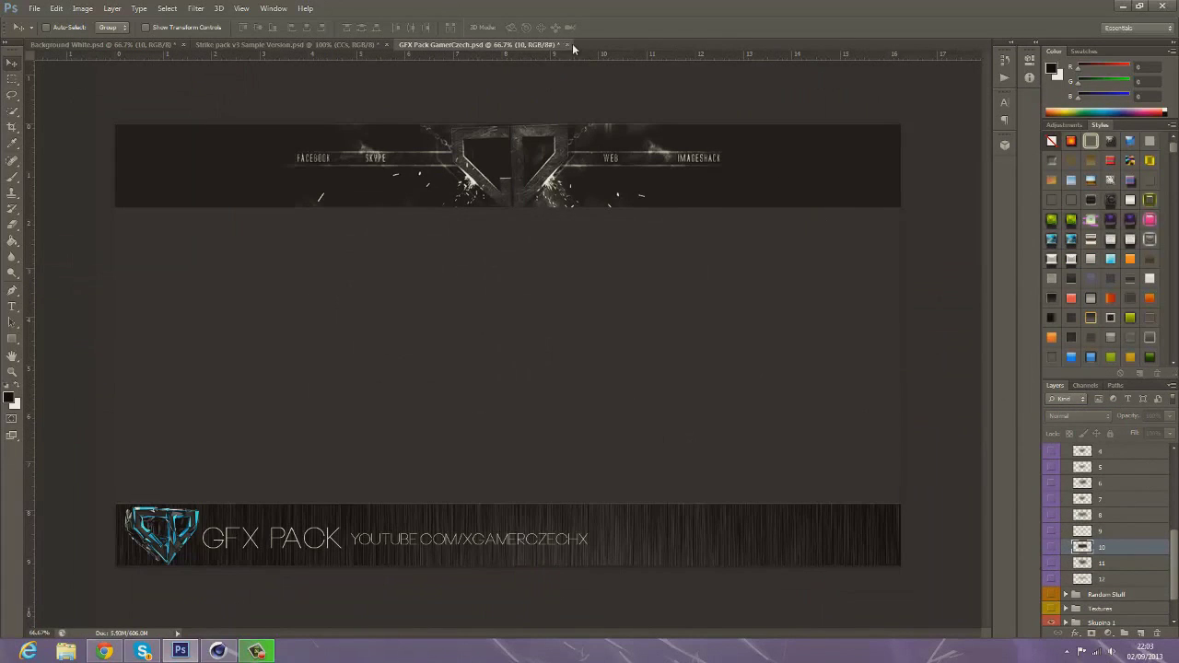
Step: Close GFX Pack without saving, show Group 3, hide the scanline layer, and enable Amazing CC
click(567, 44)
click(589, 243)
scroll(1096, 552, up, 5)
click(1053, 510)
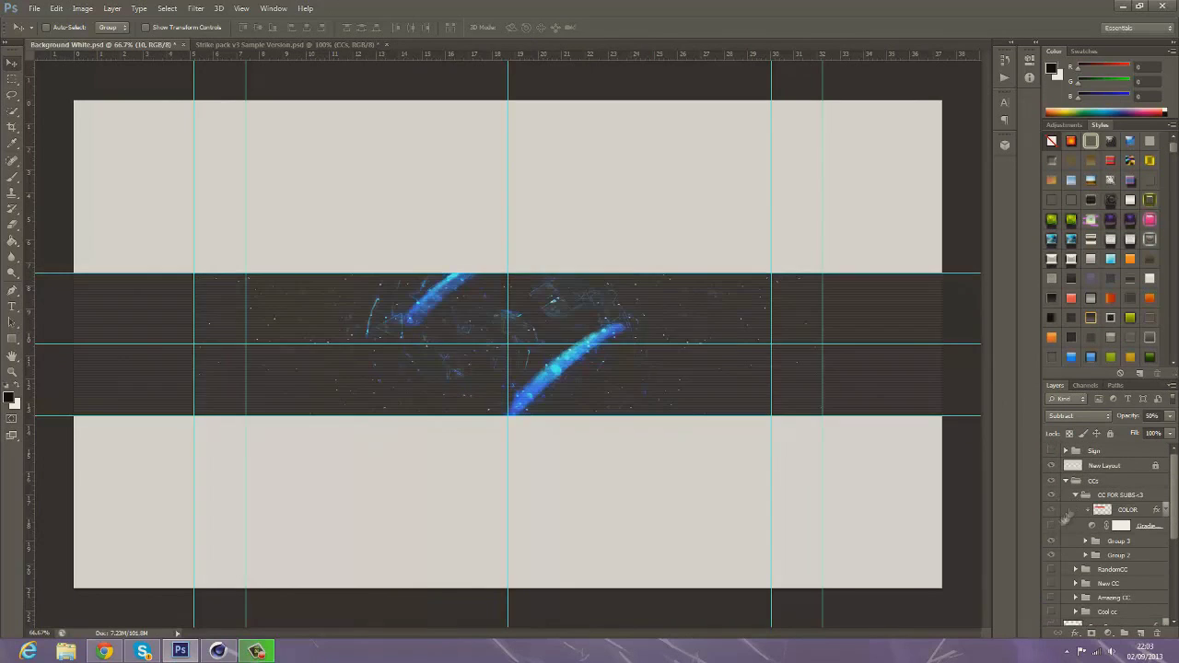
click(1052, 540)
click(1085, 541)
click(1053, 521)
click(1053, 554)
click(1095, 533)
Step: Stretch the layer across the canvas and set the gradient map's first stop to #8c0000
drag(212, 297, 653, 375)
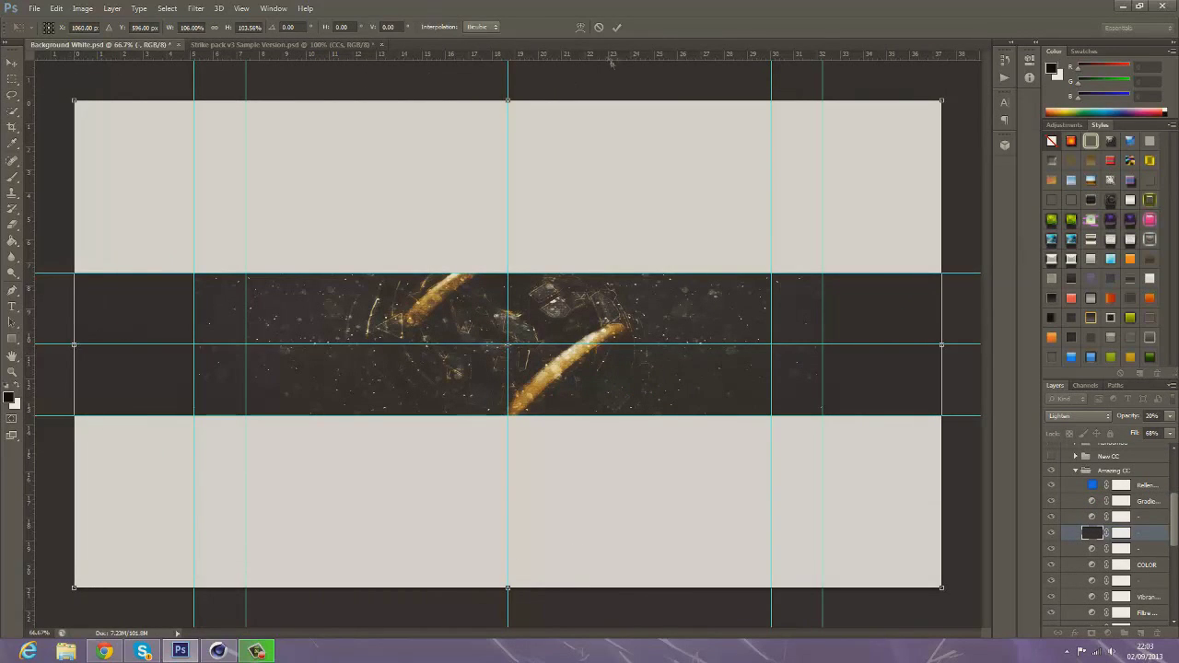
key(Return)
scroll(1050, 513, down, 1)
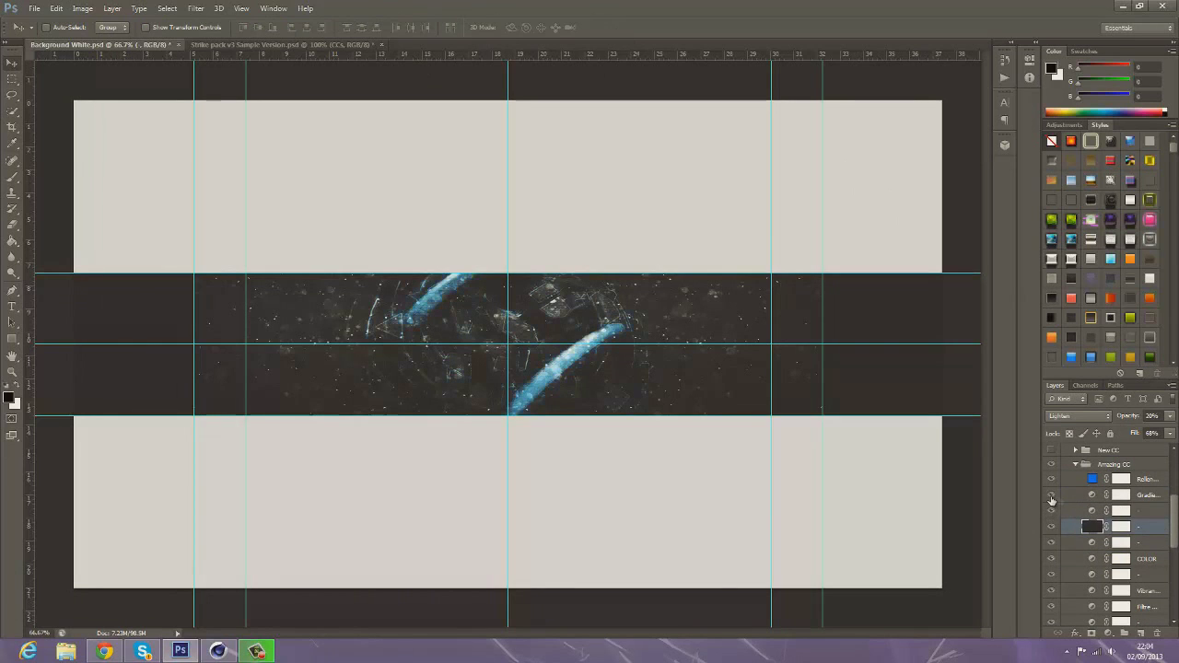
click(1051, 495)
double_click(1093, 495)
click(921, 92)
double_click(889, 322)
text(8c0000)
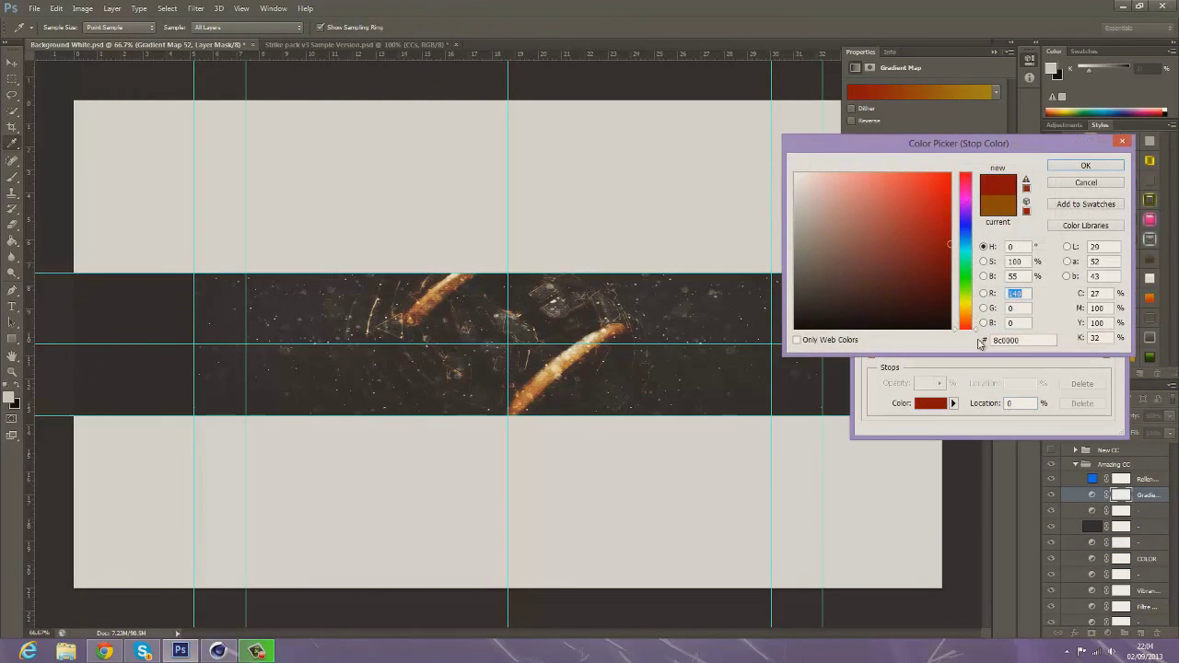
key(Return)
key(Return)
scroll(1161, 523, down, 3)
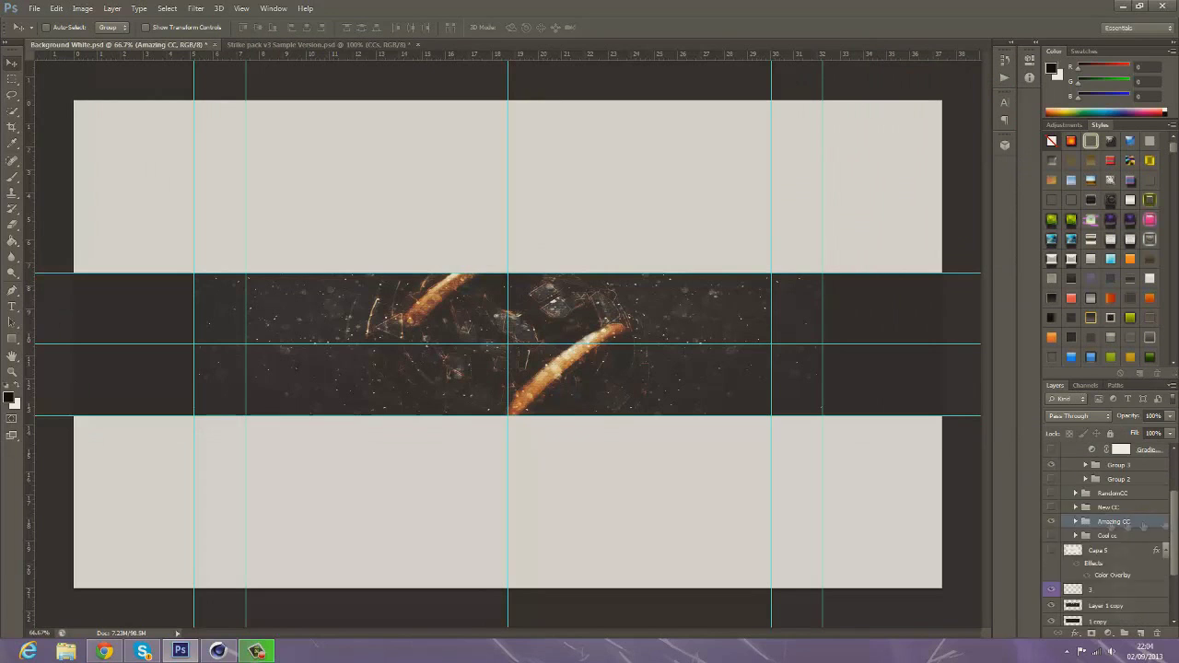
Step: Duplicate the sphere render as Layer 0 copy 4 and clip it to layer 10
scroll(1163, 553, down, 2)
click(1057, 164)
key(Return)
right_click(1101, 588)
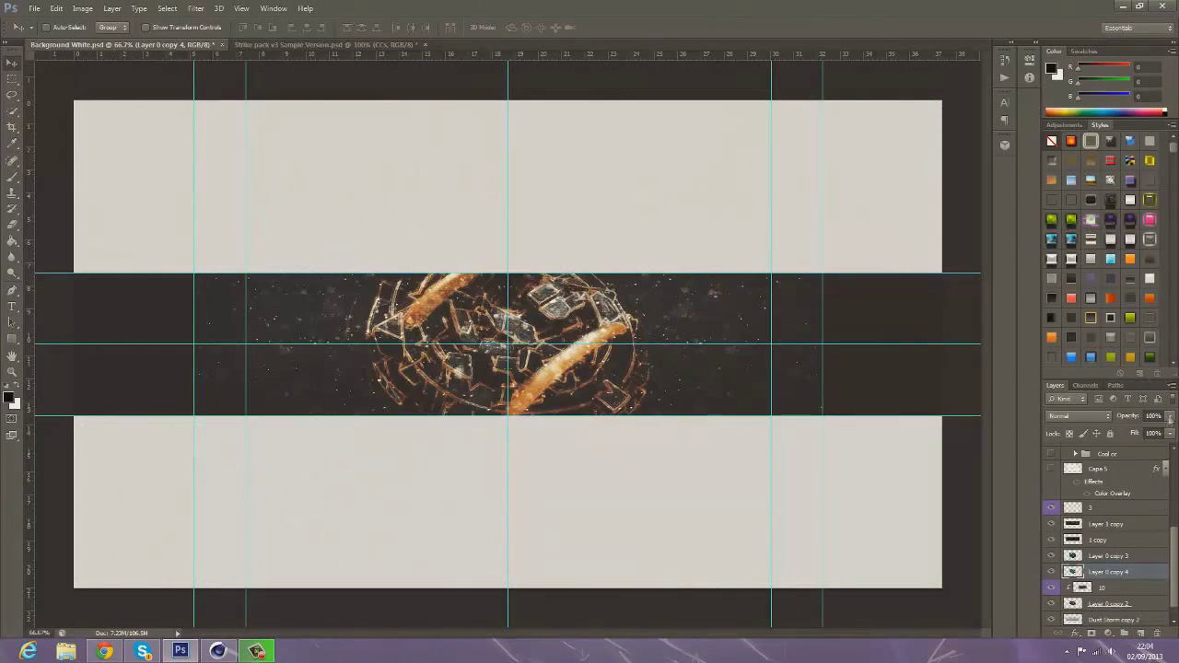
Step: Blend Layer 0 copy 4 in Lighter Color at 40% opacity
drag(1170, 415, 1139, 433)
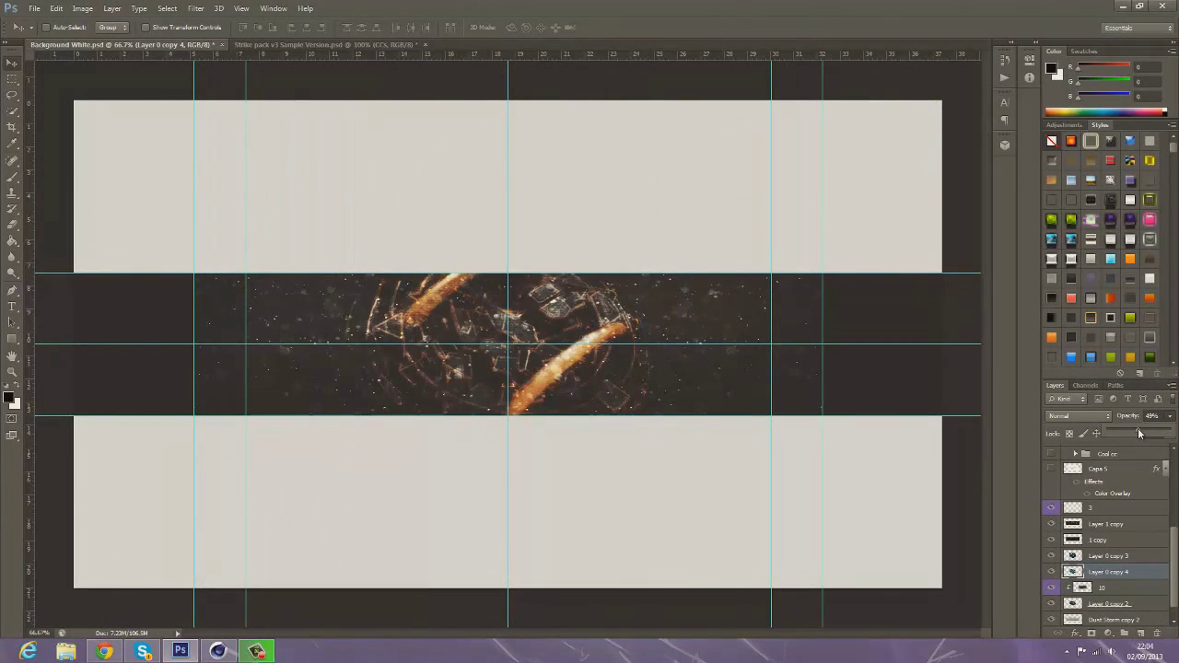
click(1082, 415)
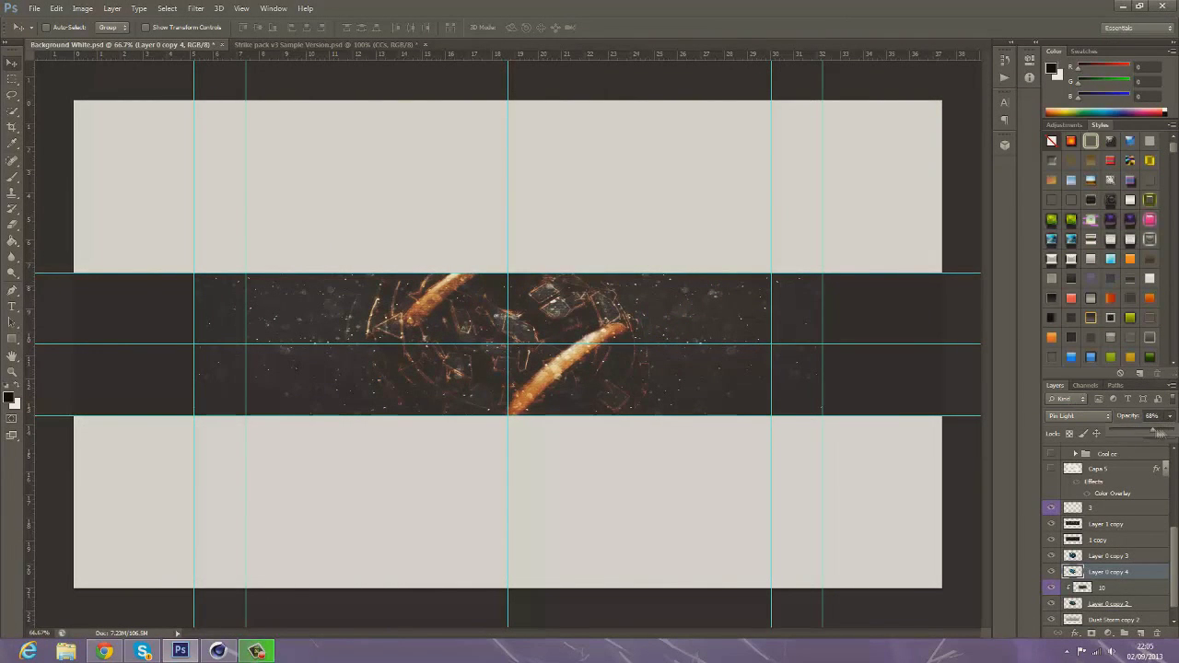
scroll(1094, 416, down, 6)
key(Up)
key(Up)
key(Up)
key(Up)
key(Up)
key(Down)
key(Down)
key(Down)
key(Up)
key(Up)
key(Up)
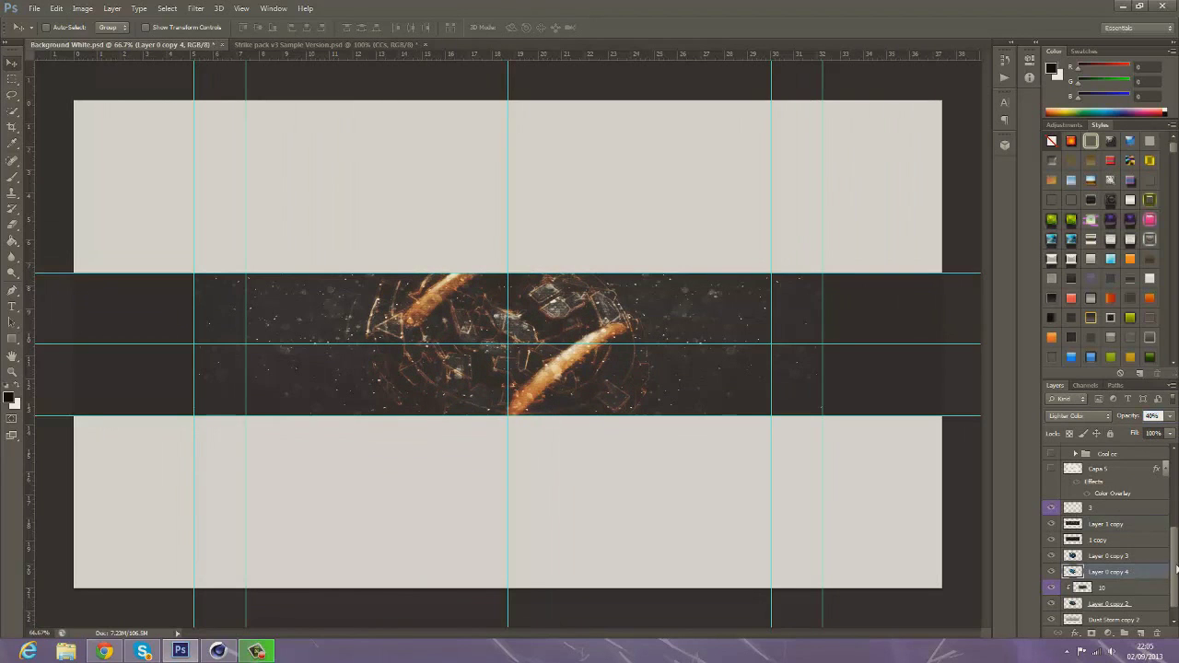
scroll(1047, 495, up, 1)
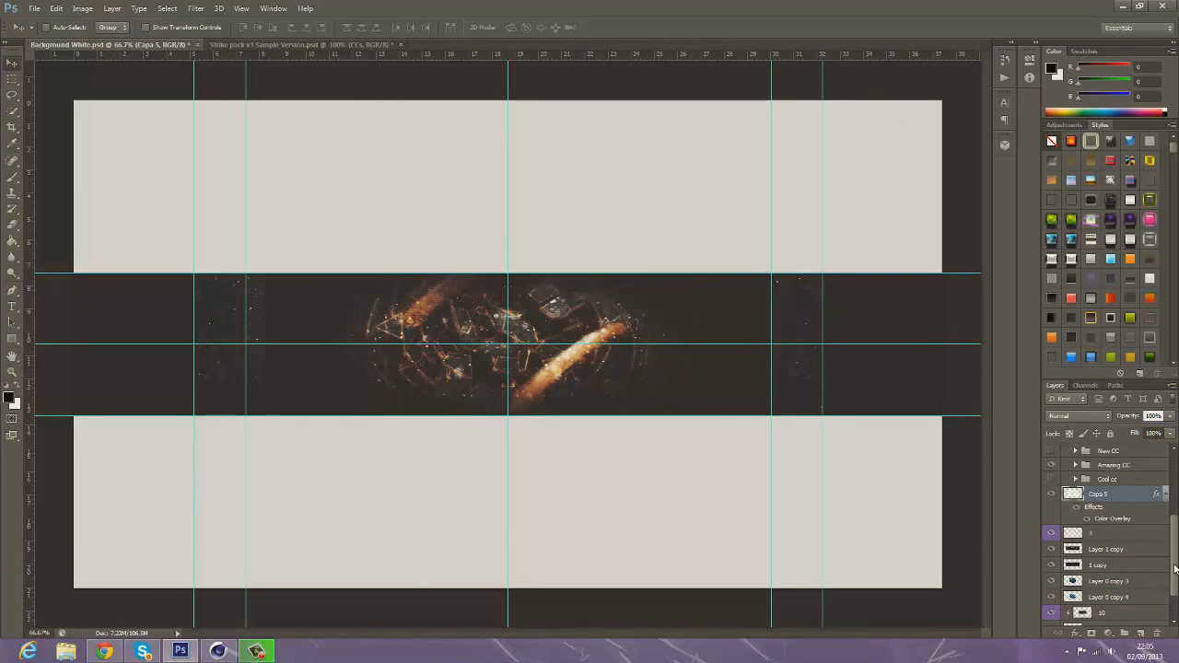
Step: Collapse the Back group and draw a rectangle shape over the banner
drag(1175, 568, 1175, 601)
click(1066, 619)
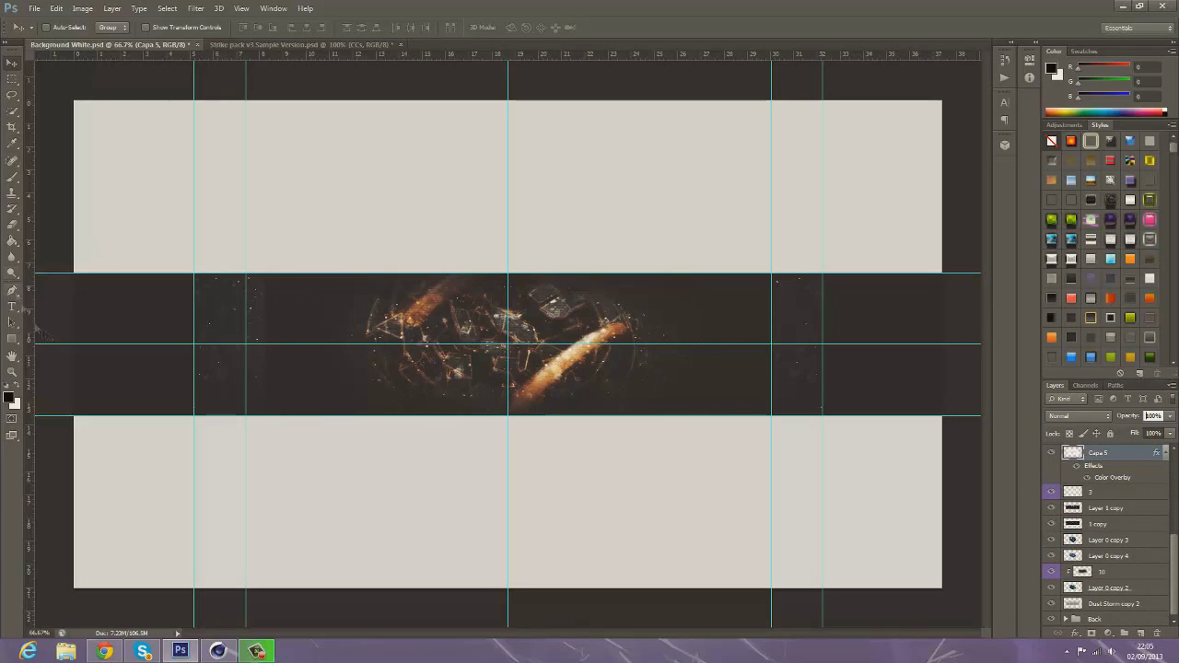
drag(282, 365, 281, 367)
click(14, 72)
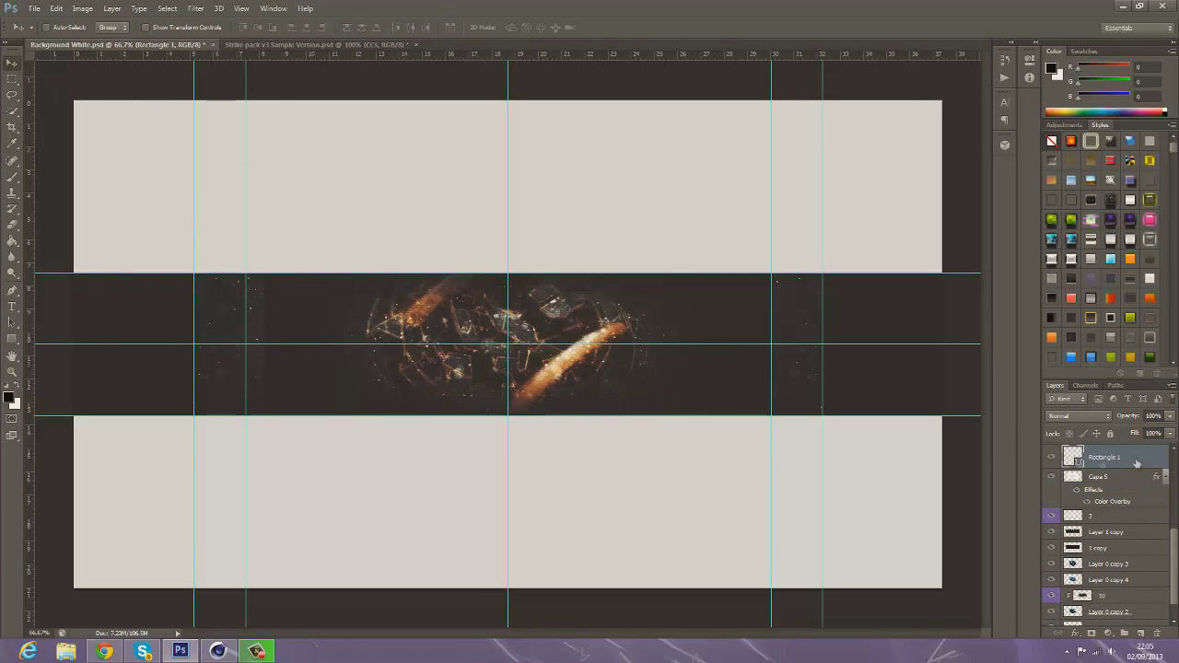
Step: Give the rectangle a dark #151515 Color Overlay layer style
scroll(1105, 571, down, 1)
double_click(1133, 618)
key(Escape)
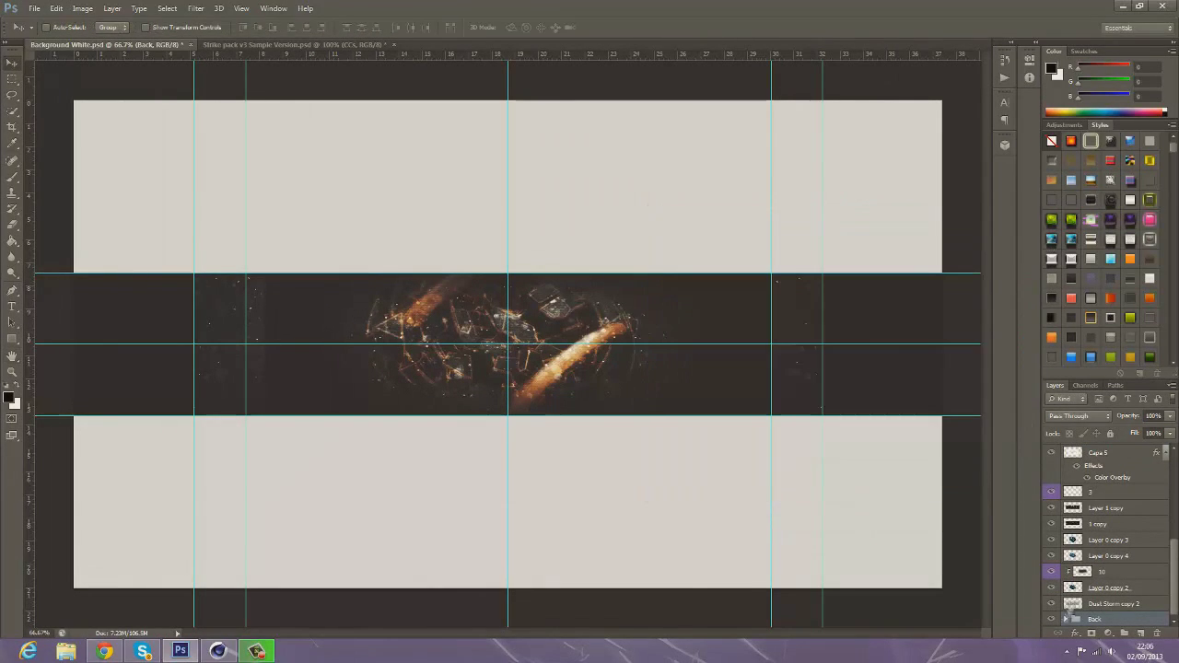
scroll(1138, 606, down, 2)
double_click(1128, 619)
click(900, 253)
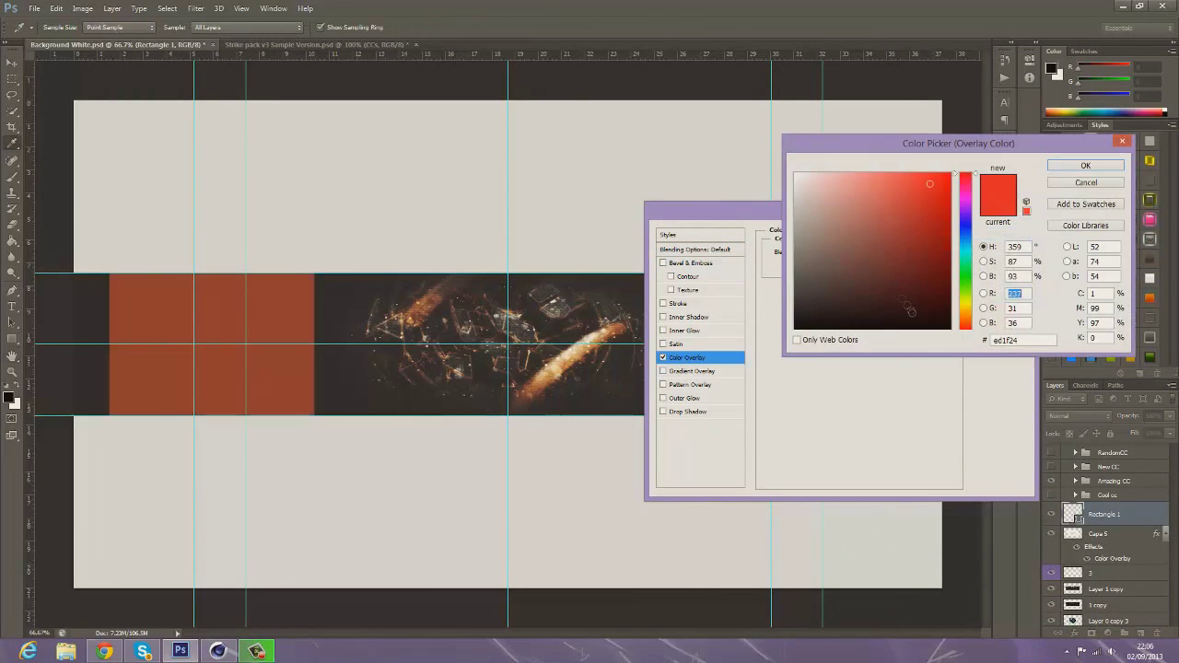
click(911, 312)
key(Return)
Step: Duplicate Rectangle 1 and nudge Capa 5 slightly right and down
key(Return)
right_click(1106, 514)
click(1068, 129)
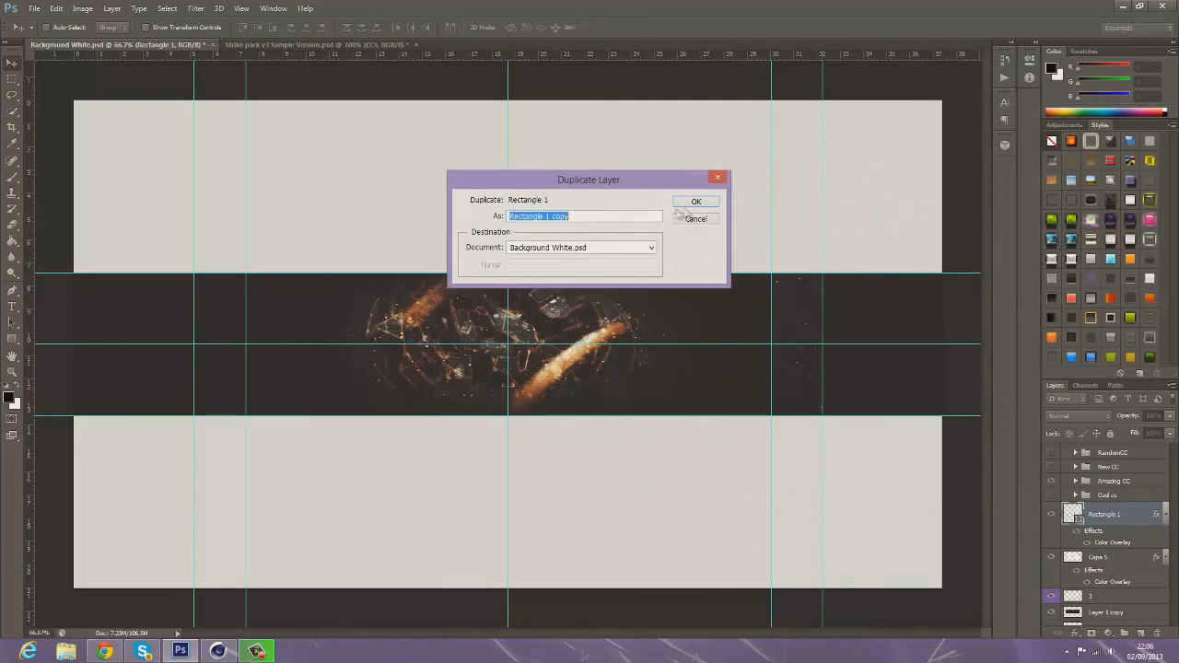
key(Return)
click(1101, 604)
key(ctrl+t)
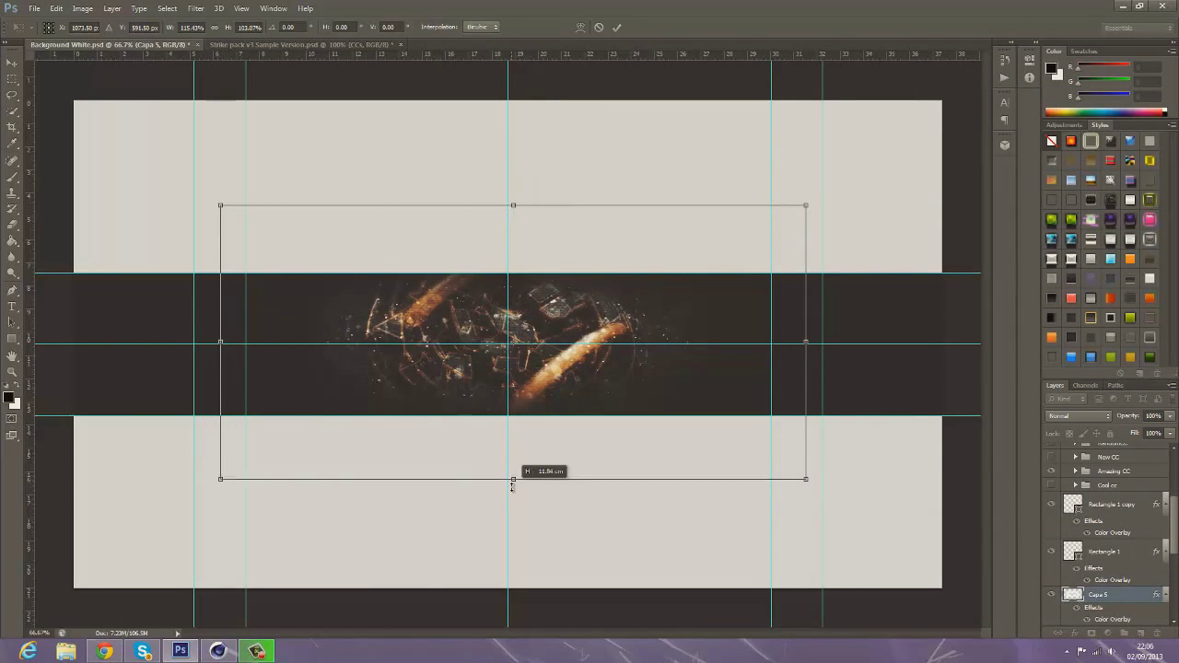
drag(590, 324, 596, 328)
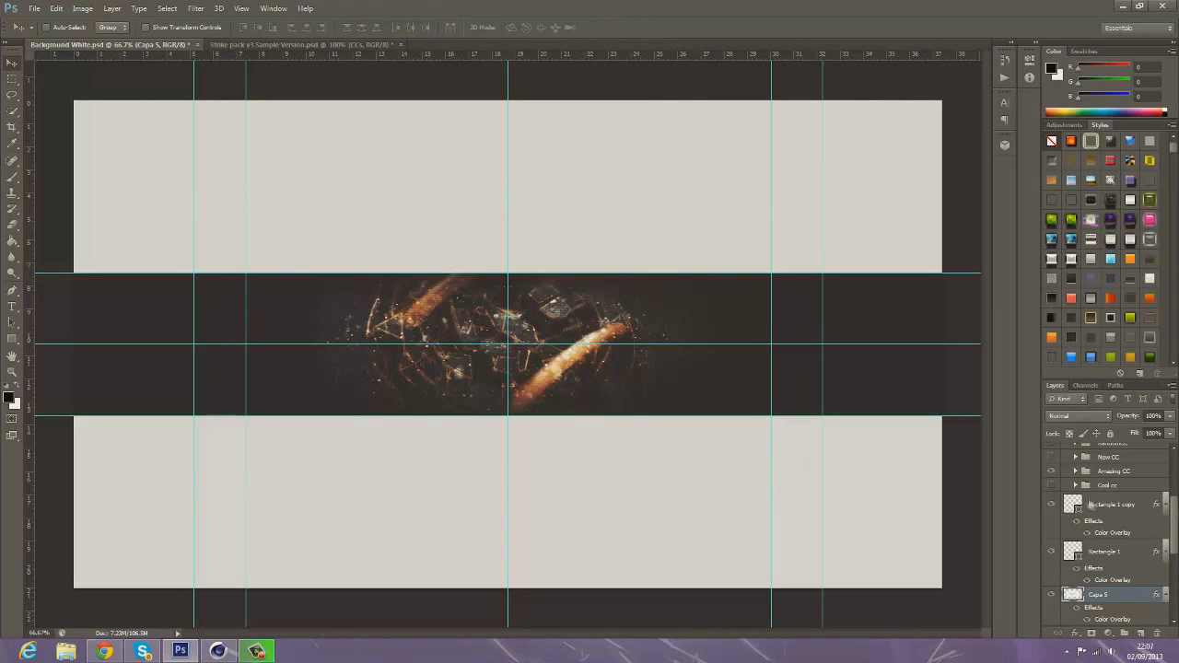
Step: Lower Group 3's colour fill layer to about 50% opacity and collapse the group
scroll(1111, 512, up, 5)
click(1142, 535)
drag(1158, 438, 1144, 438)
click(1120, 488)
click(1085, 488)
Step: Toggle Group 2's adjustment layers to compare, then re-enable an Amazing CC adjustment
click(1085, 503)
click(1051, 517)
drag(1051, 533, 1051, 564)
click(1051, 565)
click(1085, 503)
click(1078, 549)
scroll(1077, 538, down, 3)
click(1051, 520)
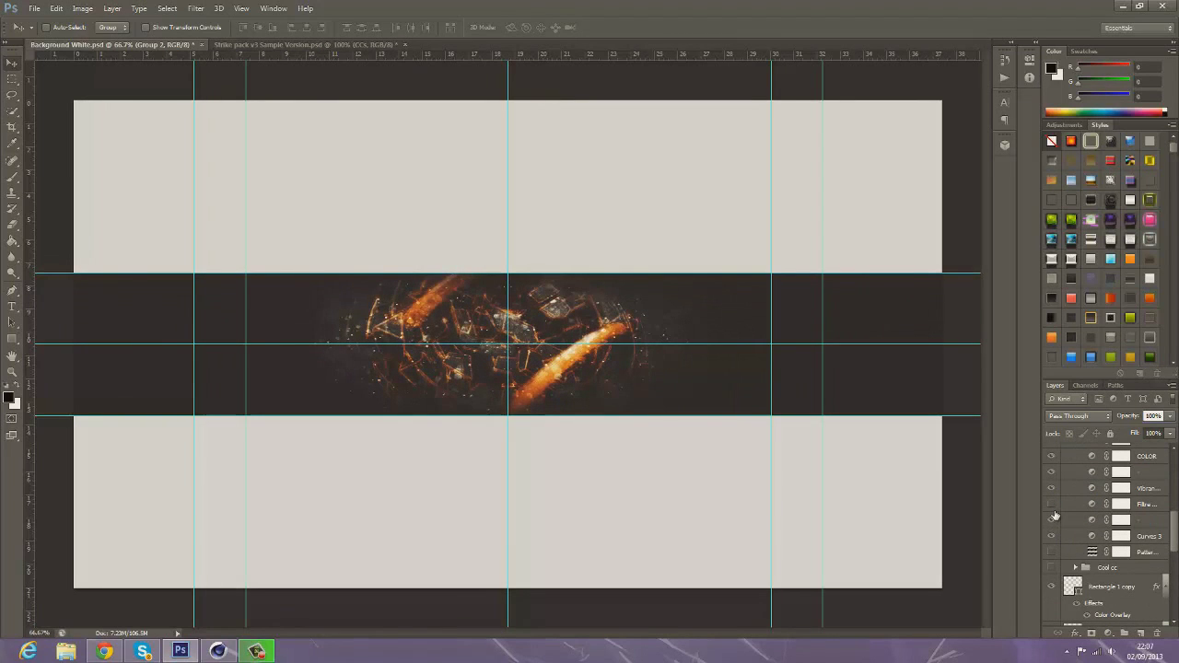
Step: Add a highlight point to Curves 3 and turn on another Amazing CC colour adjustment
double_click(1120, 535)
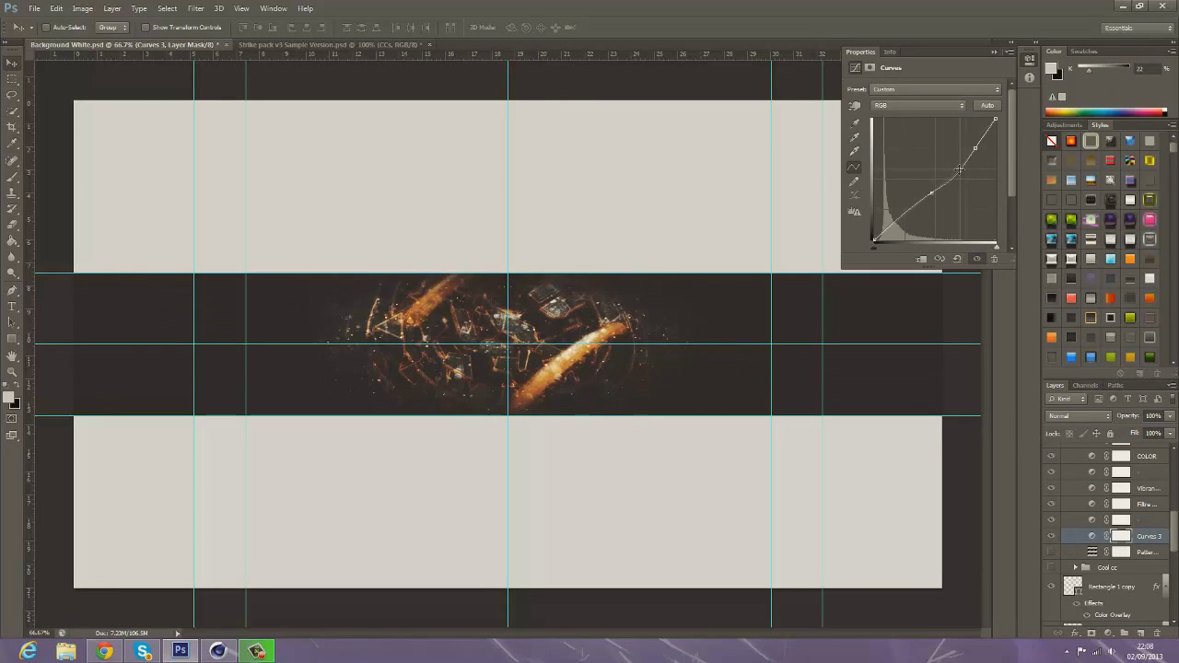
click(995, 51)
ctrl+click(958, 98)
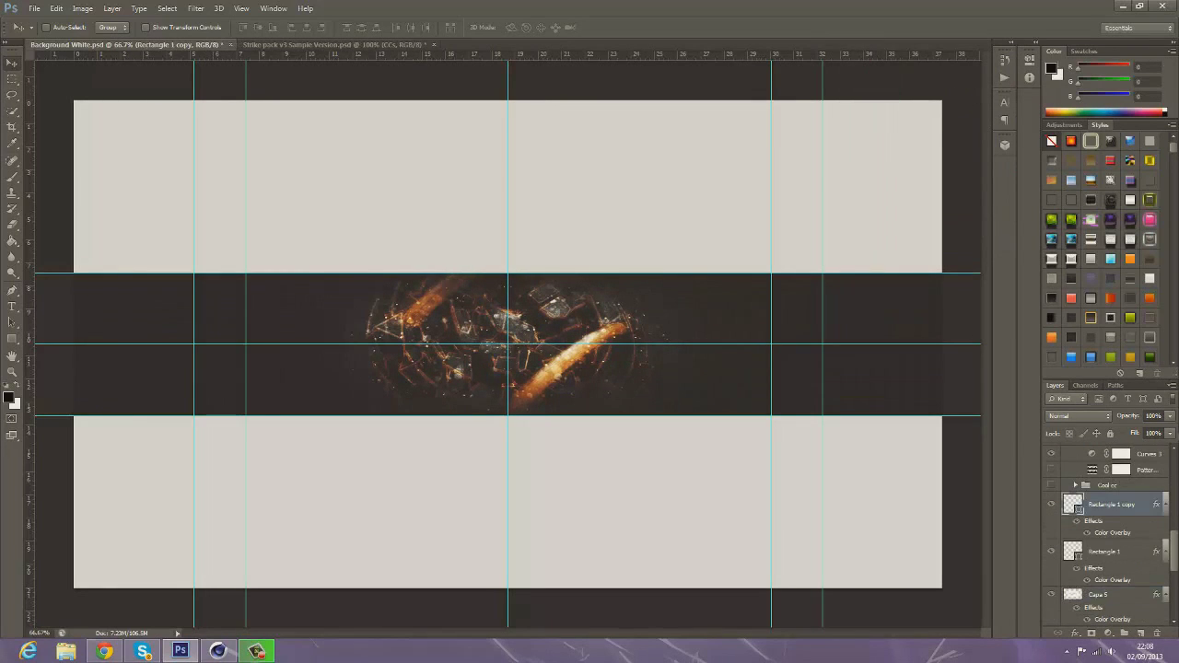
drag(1173, 553, 1174, 526)
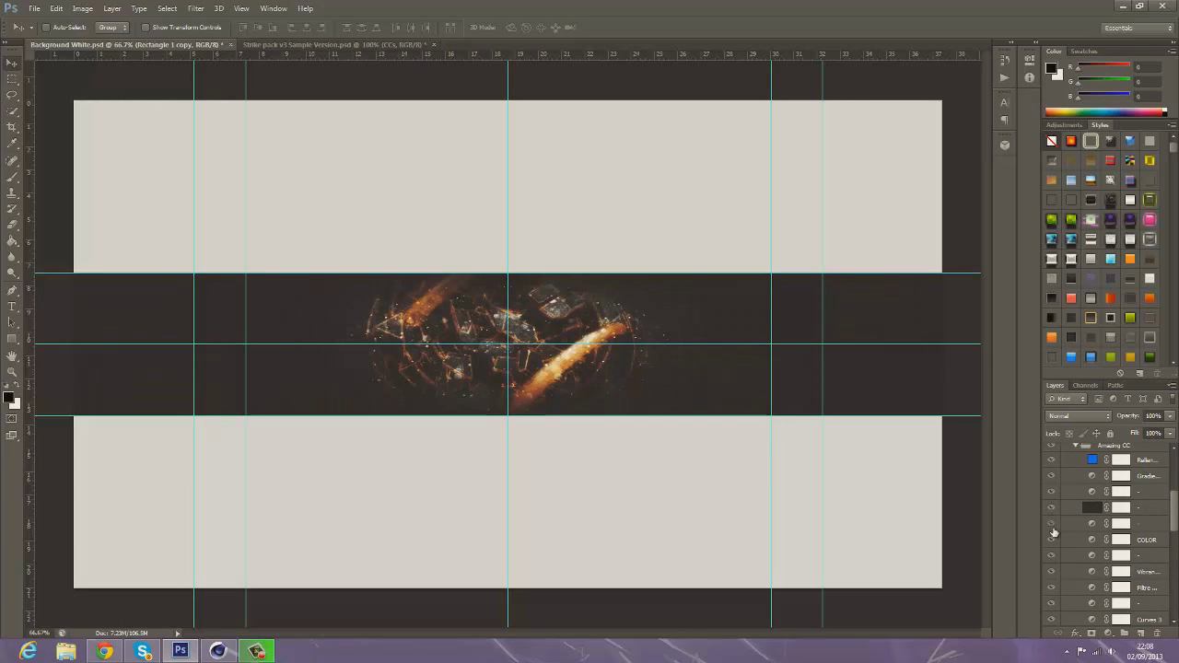
click(1055, 557)
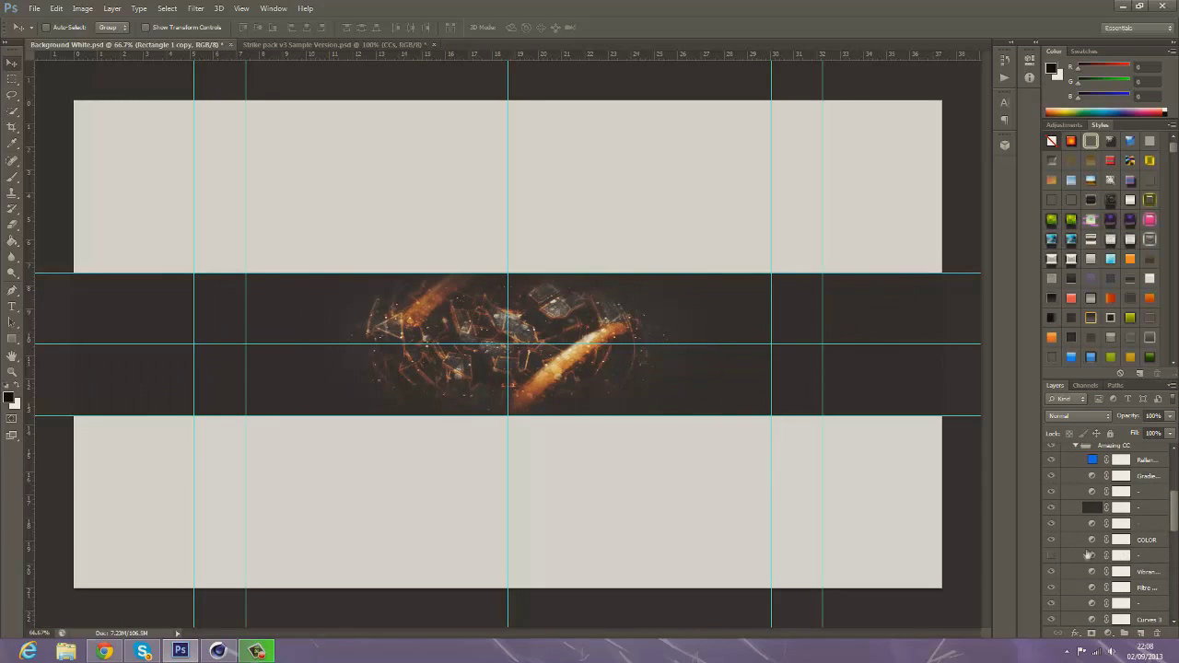
Step: Start a new text layer, Layer 16, on the dark band above the Amazing CC group
ctrl+click(55, 302)
key(t)
click(155, 268)
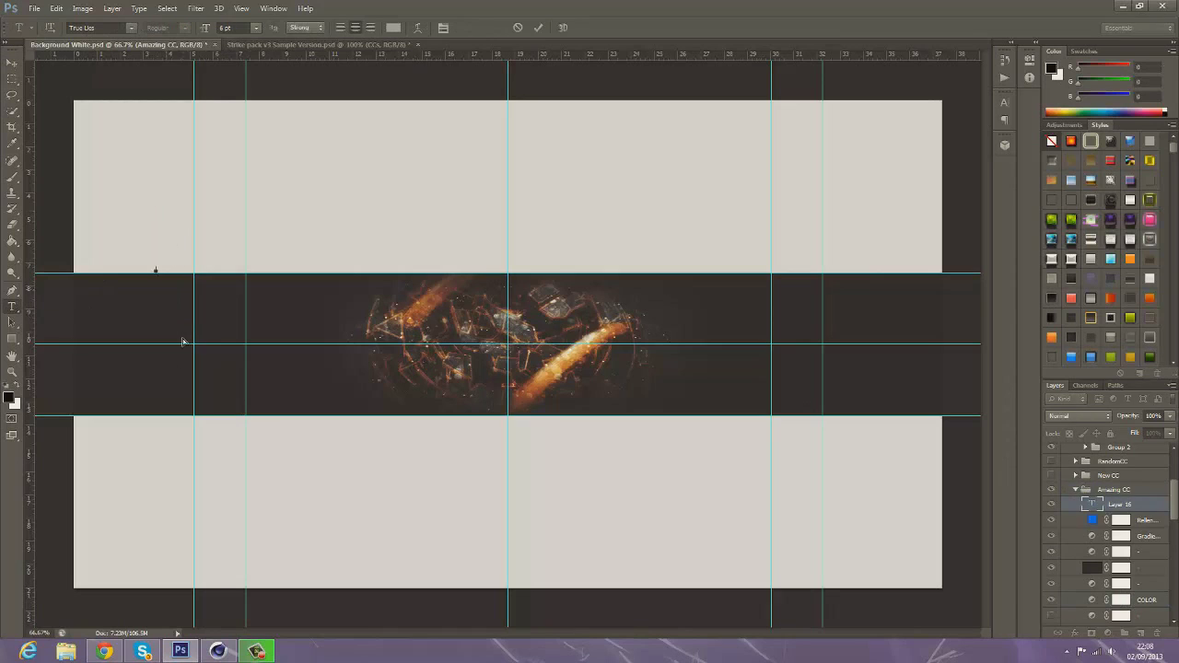
Step: Type the title 'THE EVIL INSIDE' in capitals at 14 pt
key(Caps_Lock)
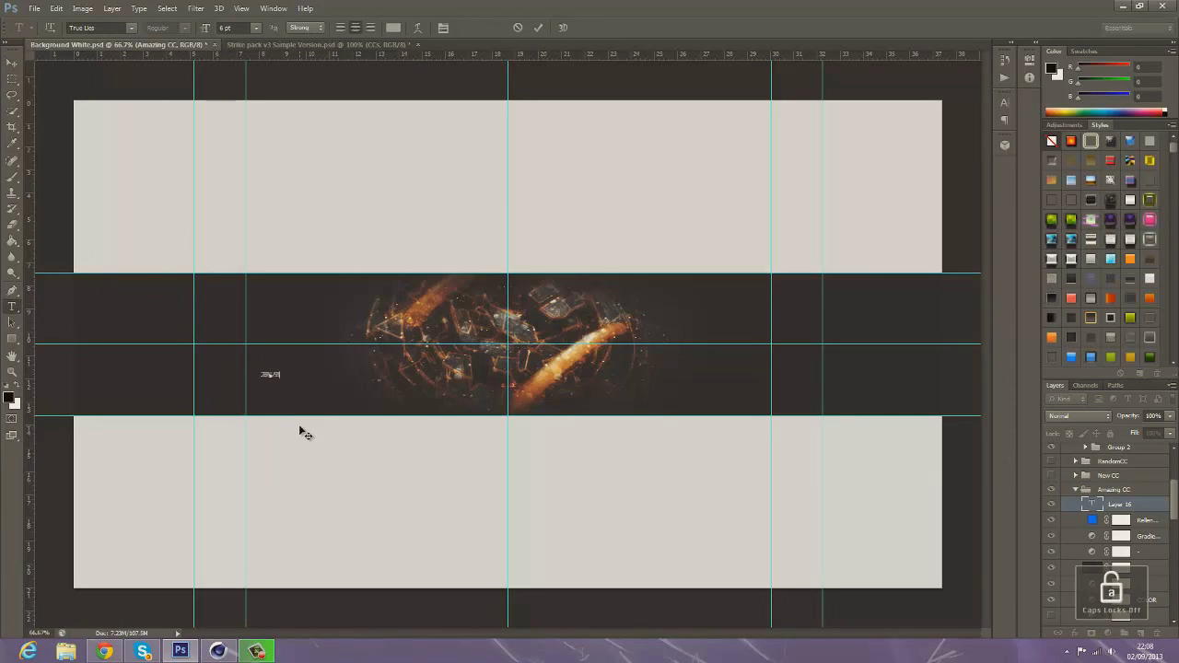
text(e)
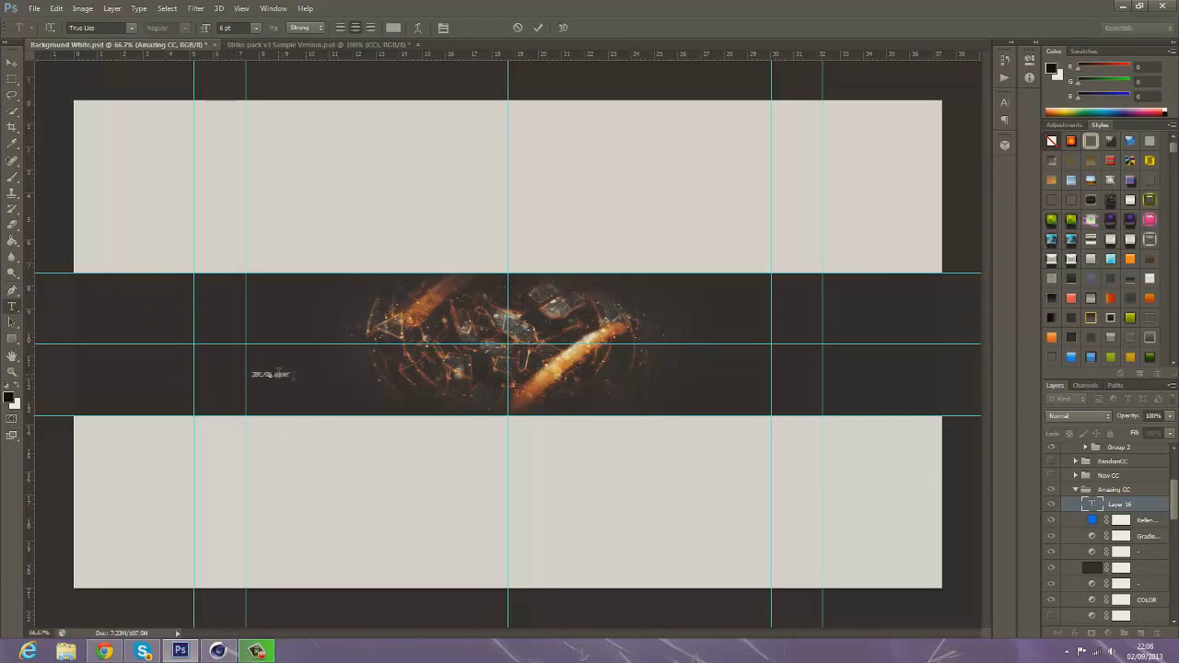
click(255, 28)
click(255, 147)
key(ctrl+Return)
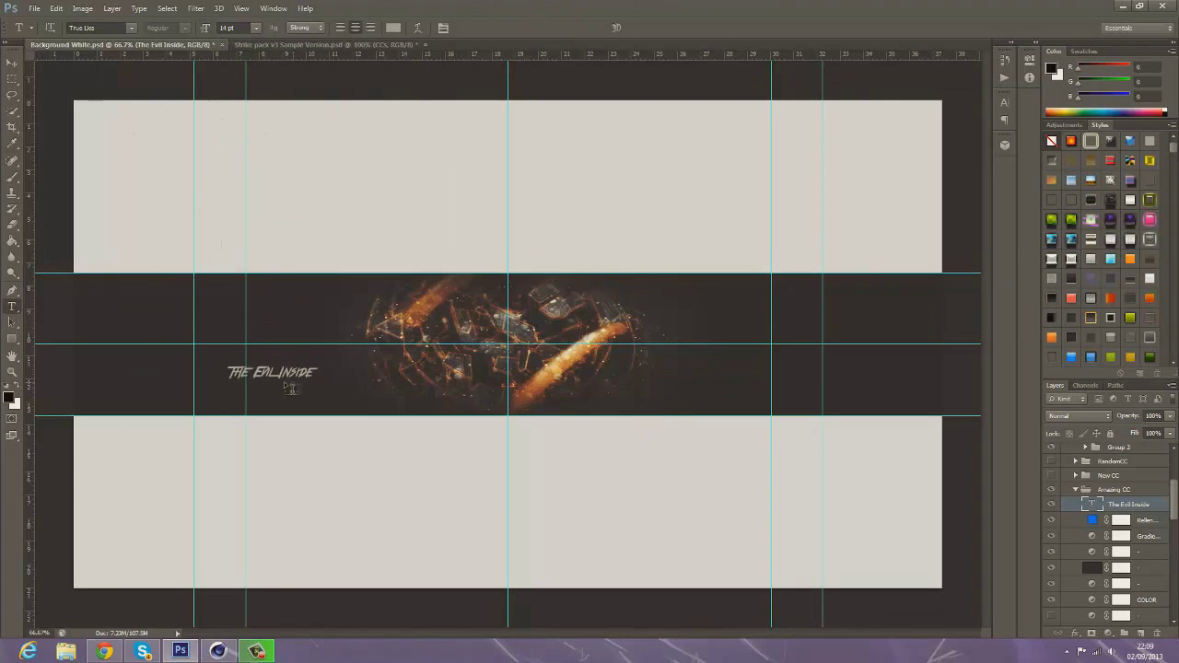
Step: Rotate and position the title so it lies along the orange streak
key(ctrl+t)
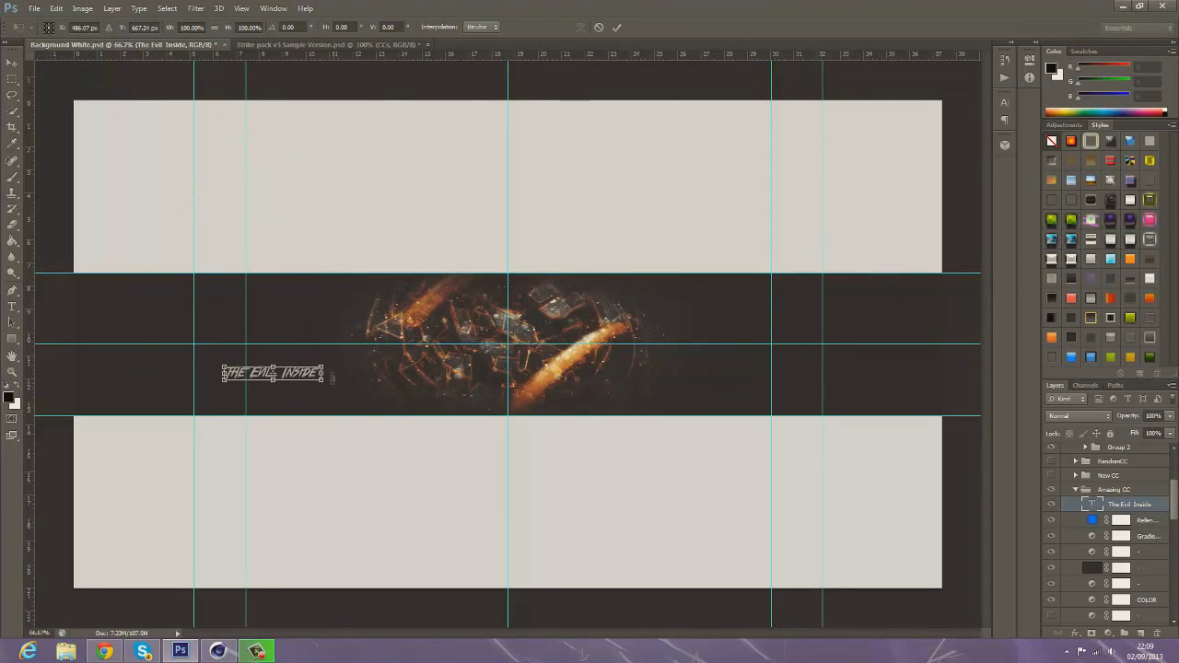
mouse_move(331, 378)
mouse_down()
mouse_move(304, 405)
mouse_move(654, 318)
mouse_up()
drag(571, 364, 590, 339)
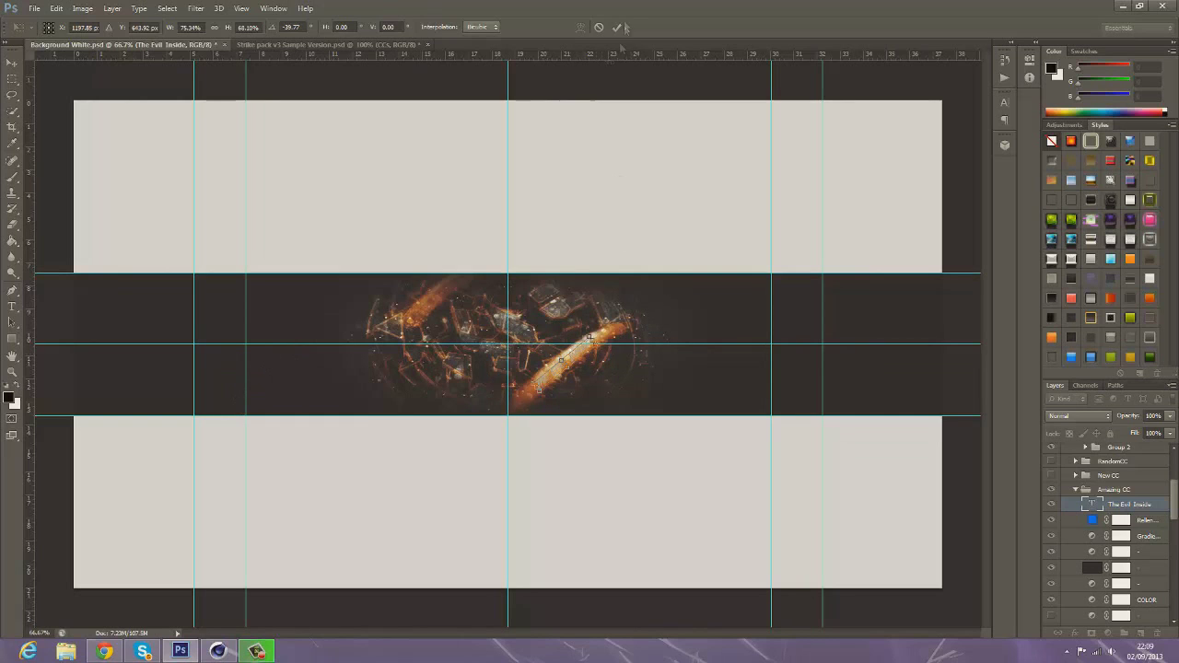
key(Return)
Step: Apply a bevel, stroke and drop shadow style preset to the title and move its layer down
scroll(1147, 488, down, 5)
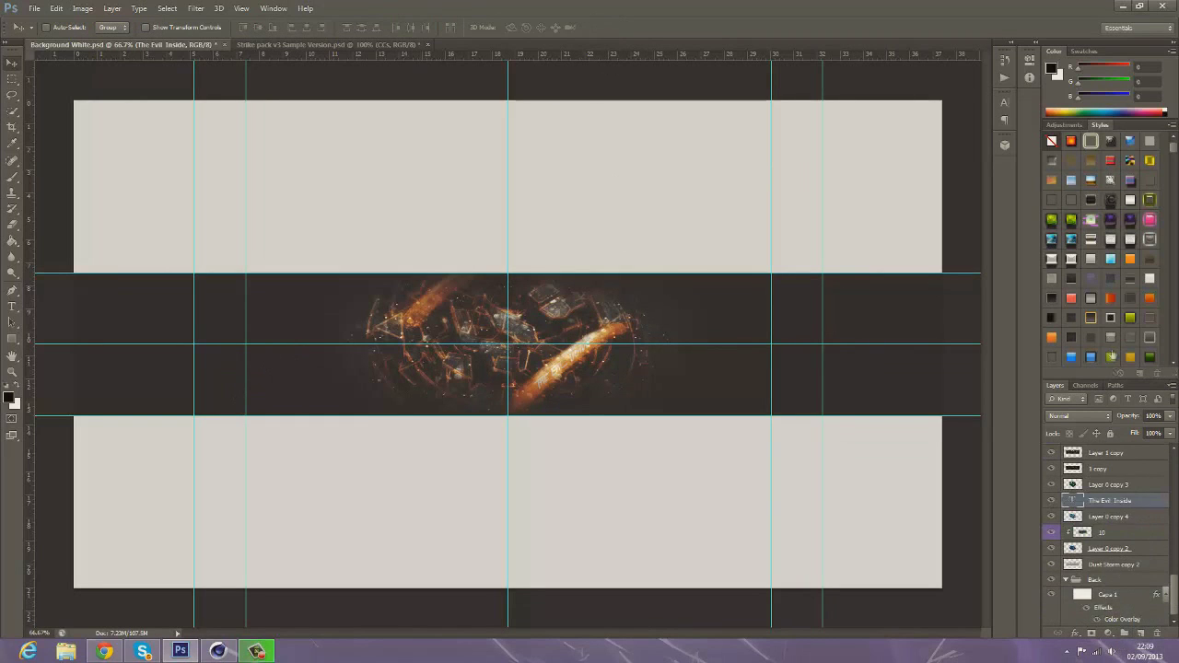
click(1100, 320)
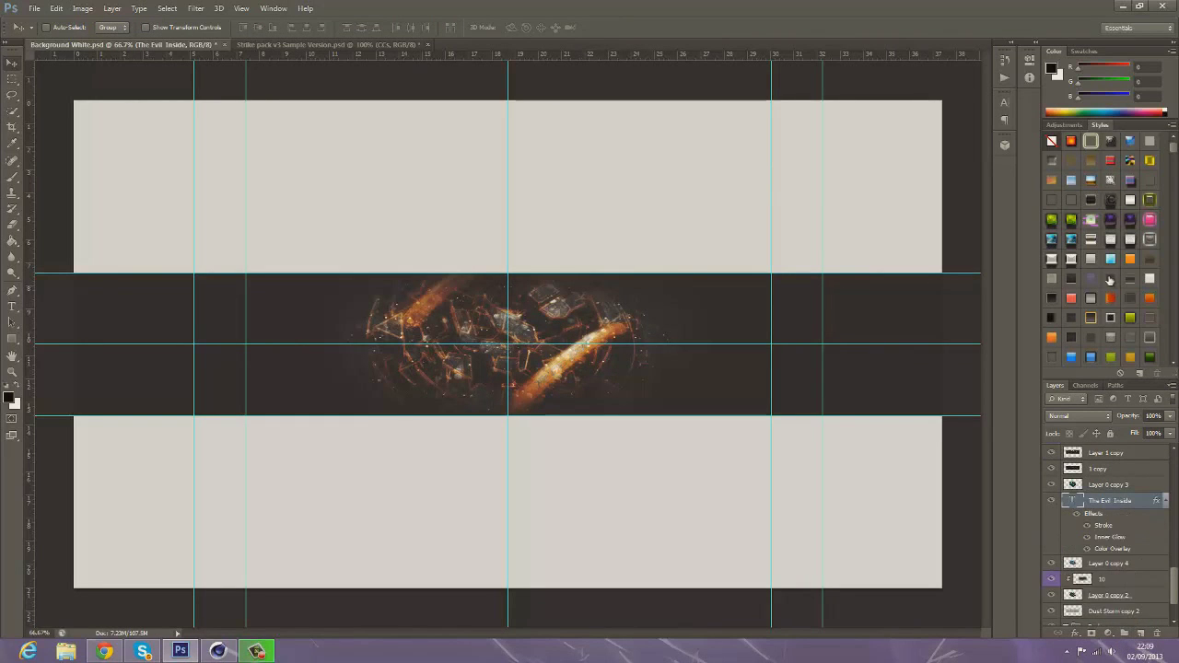
click(1127, 337)
scroll(1125, 489, up, 5)
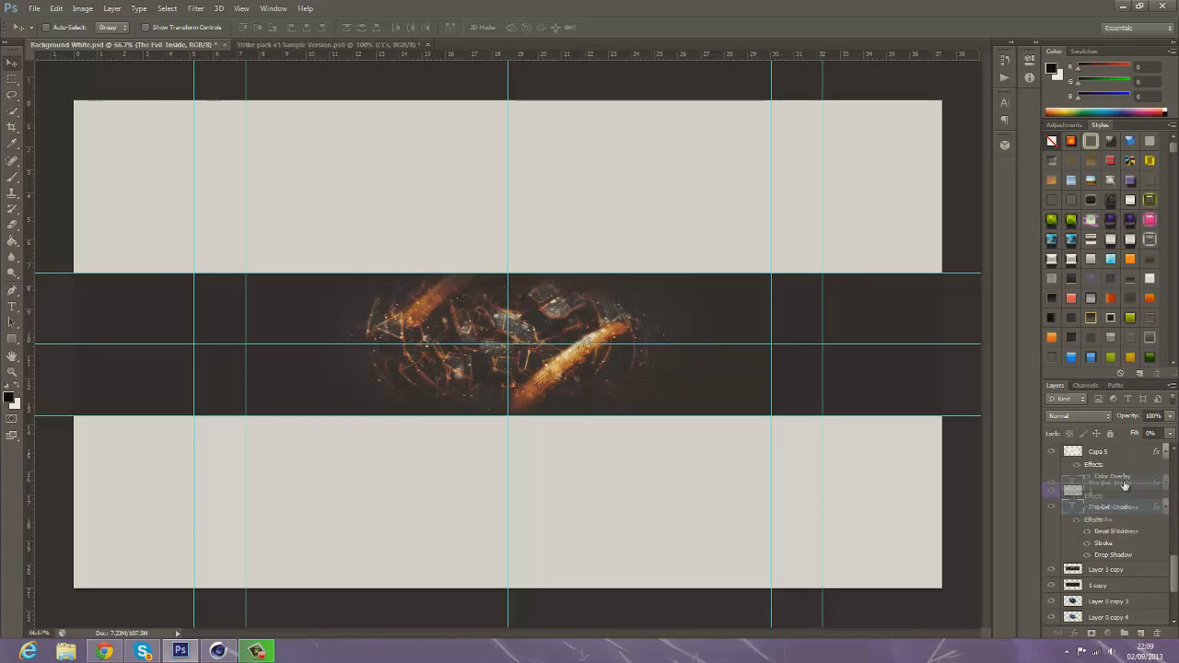
key(ctrl+bracketright)
key(ctrl+bracketright)
key(ctrl+bracketright)
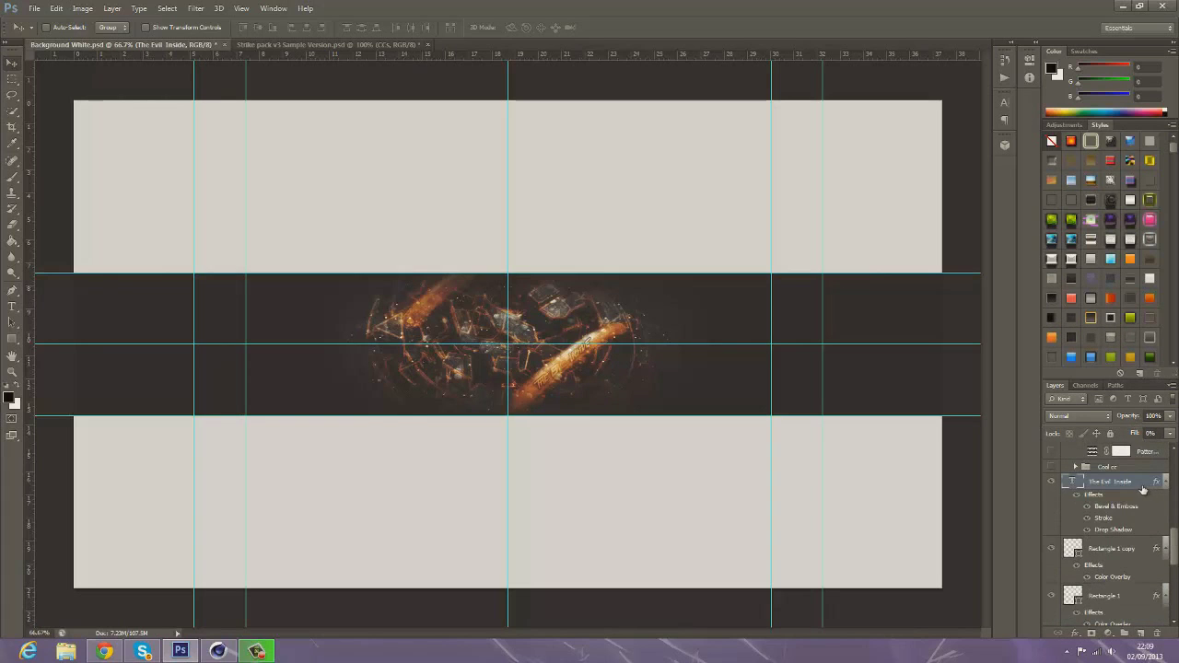
scroll(1143, 489, down, 5)
key(ctrl+Tab)
Step: In Strike pack v3, preview the Dust and Particulas layers and open the Stocks group
scroll(1175, 549, down, 3)
click(1066, 535)
click(1051, 576)
click(1065, 534)
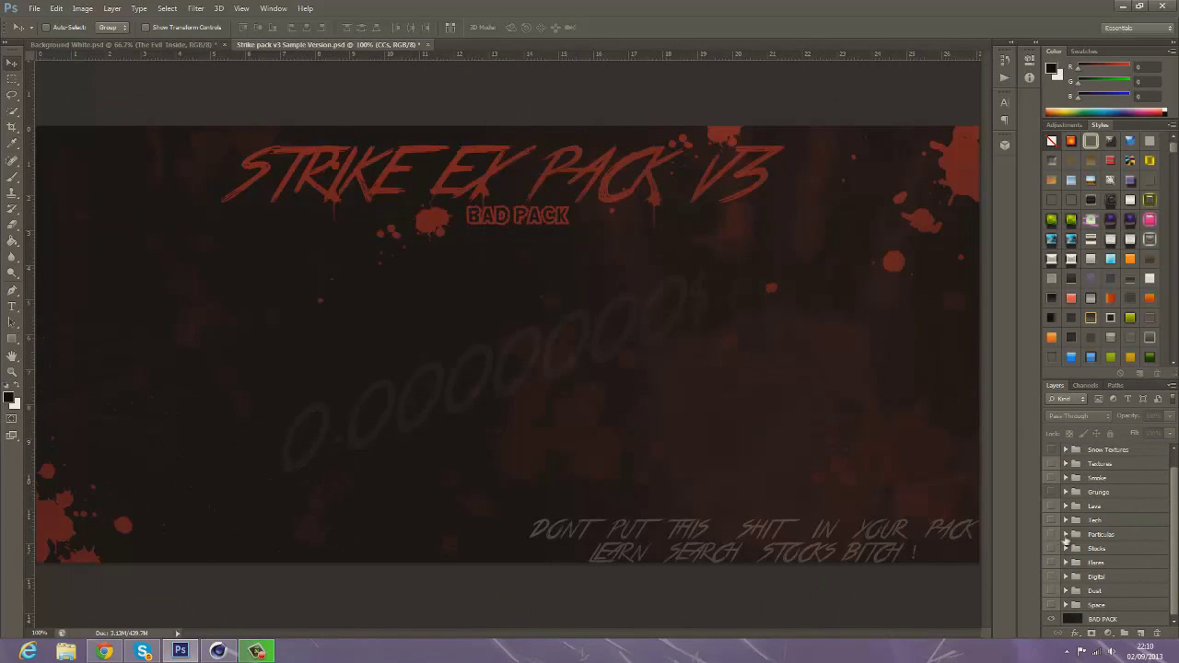
drag(1053, 548, 1053, 562)
click(1054, 586)
scroll(1053, 589, down, 1)
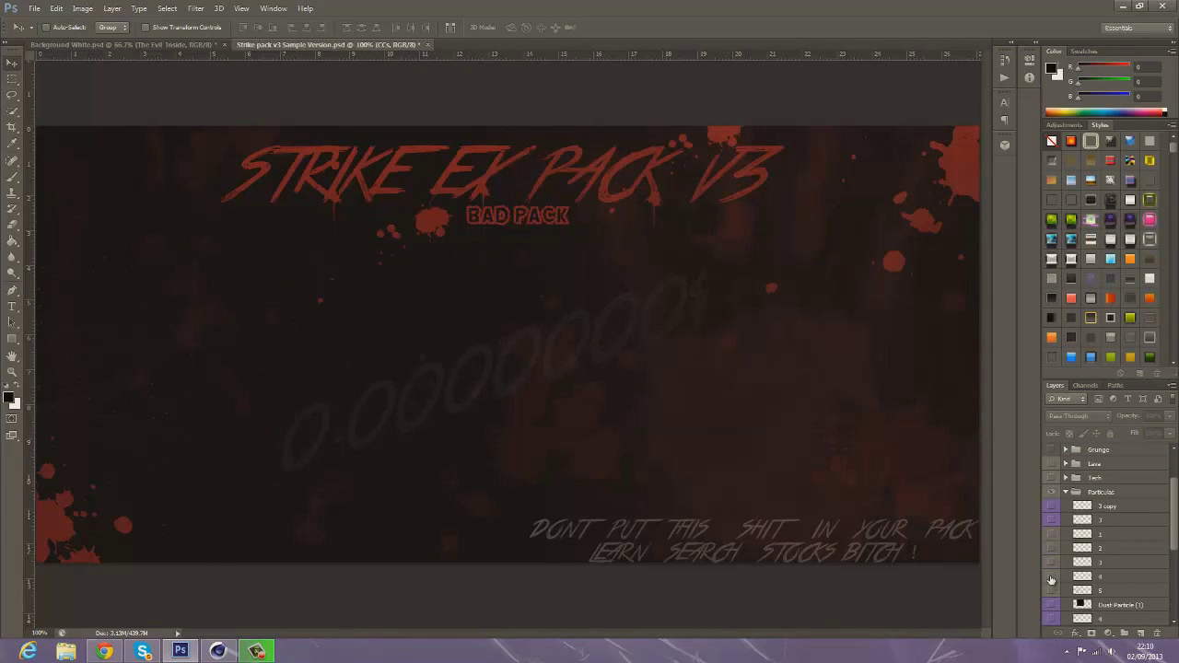
click(1066, 492)
click(1065, 548)
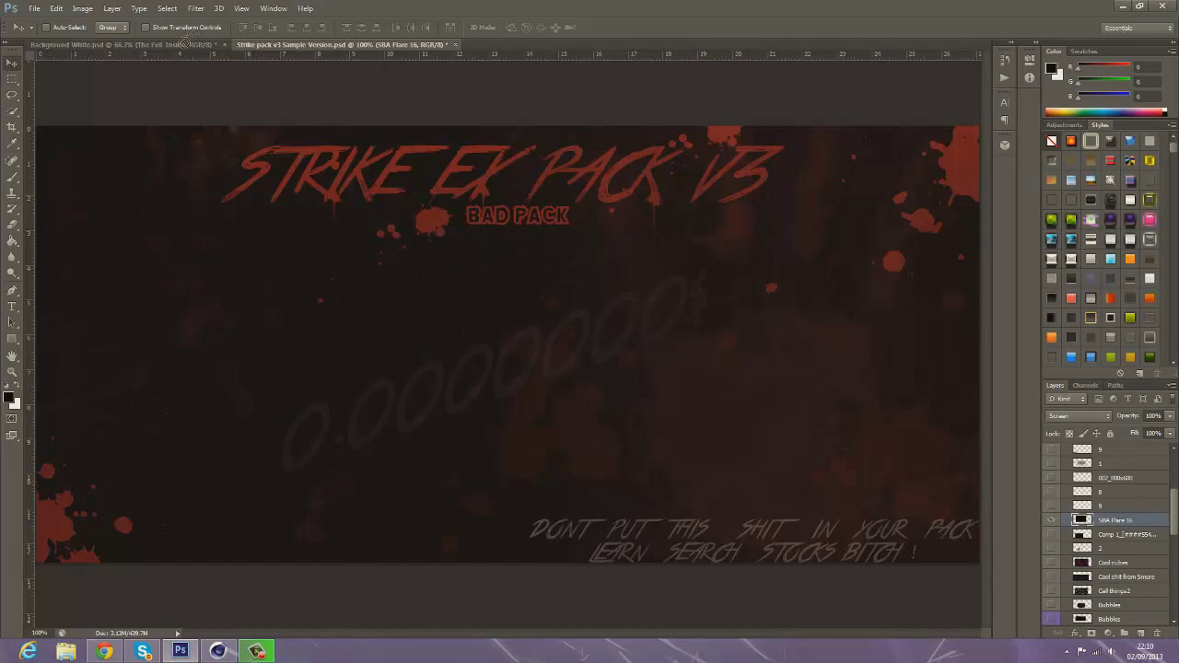
Step: Transform the SBA Flare 16 layer over the banner's sphere in Screen blend mode
key(ctrl+Tab)
scroll(1084, 416, down, 3)
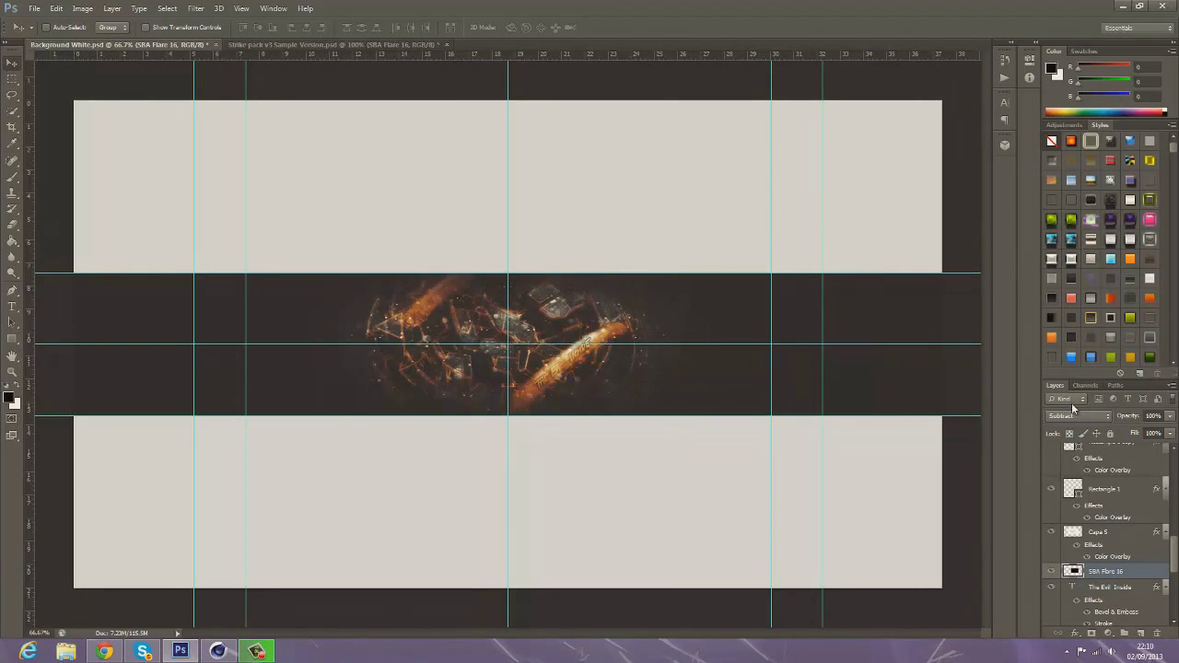
key(ctrl+t)
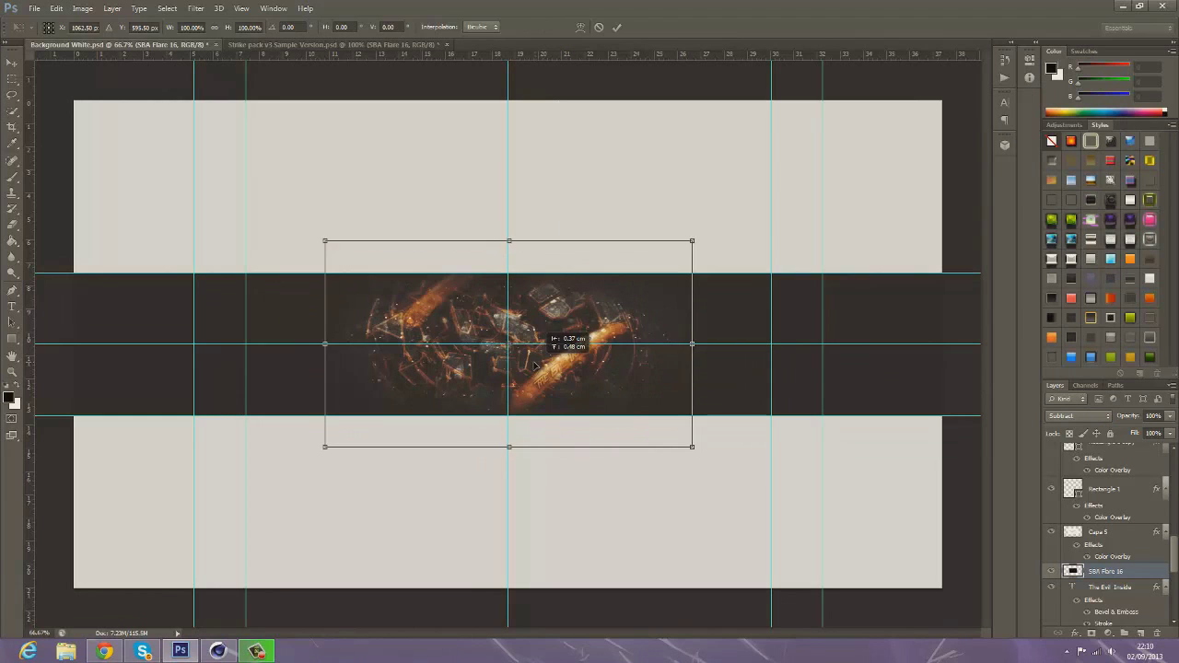
click(616, 27)
scroll(1084, 414, down, 5)
scroll(1084, 404, up, 3)
scroll(1084, 404, up, 3)
scroll(1085, 403, up, 3)
scroll(1084, 403, down, 5)
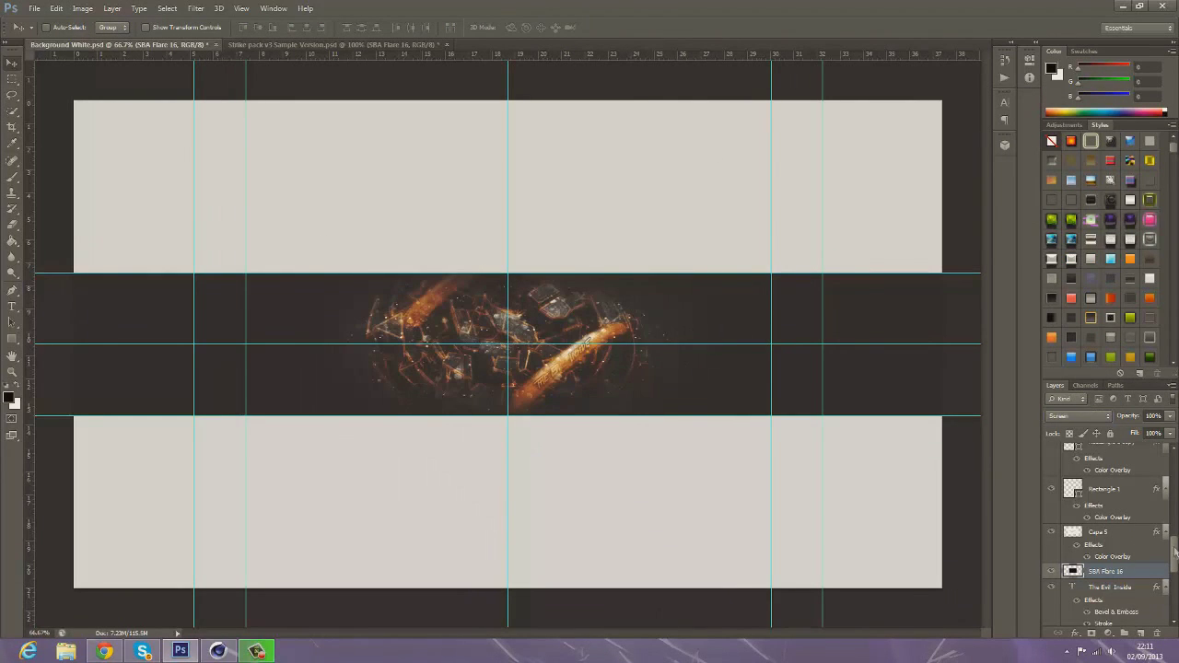
scroll(1174, 550, down, 3)
click(1106, 550)
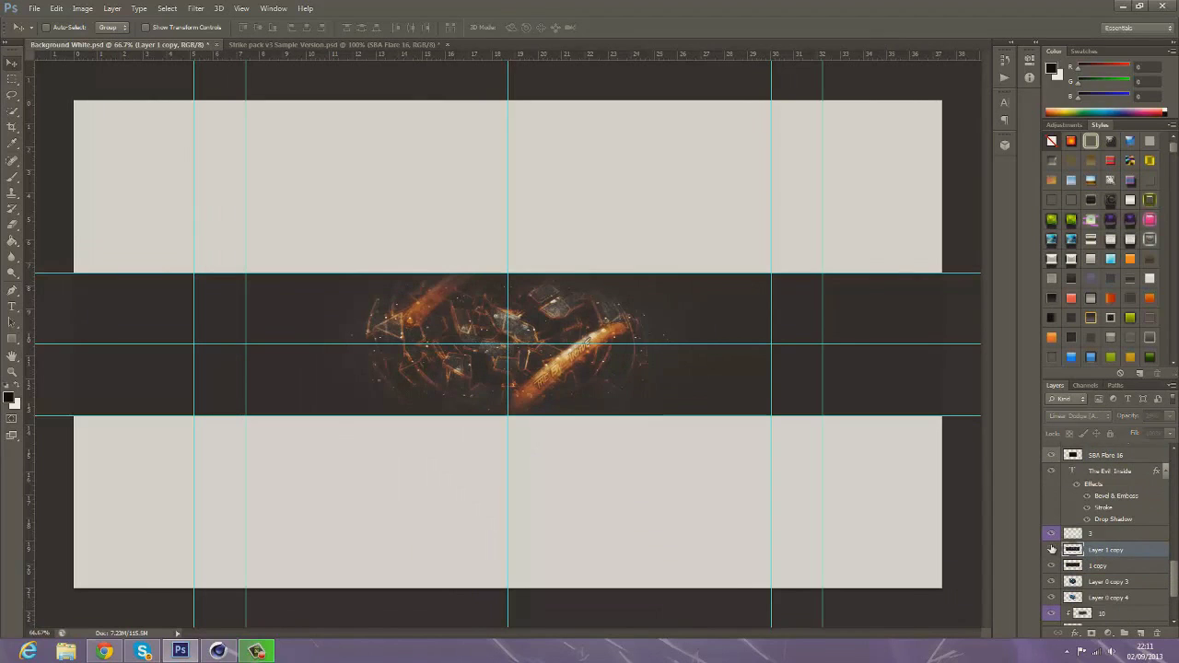
Step: Restyle The Evil Inside title with a bevel and outer glow style preset
key(alt+bracketleft)
click(1170, 416)
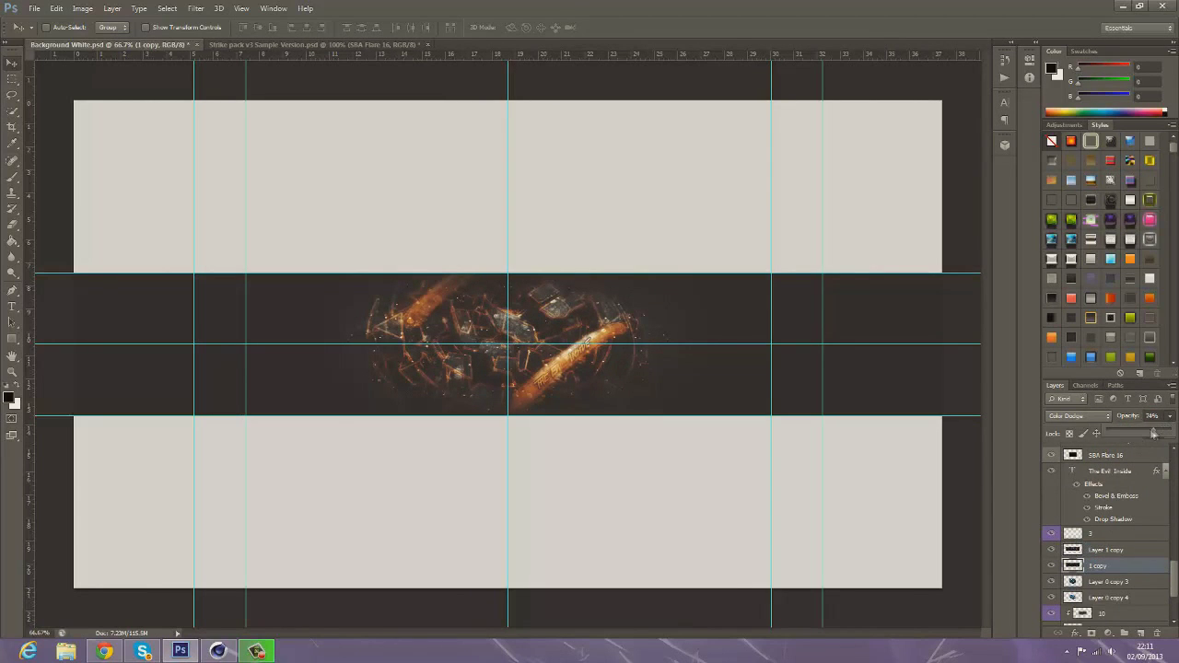
scroll(1171, 553, up, 3)
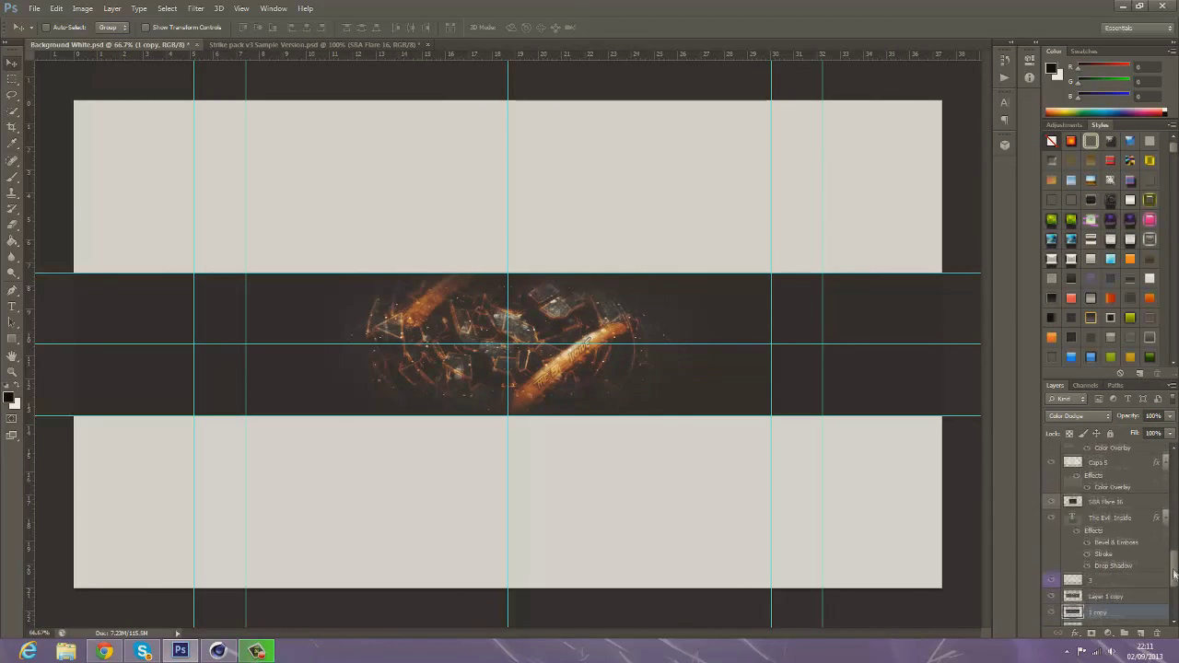
click(1110, 555)
click(1091, 356)
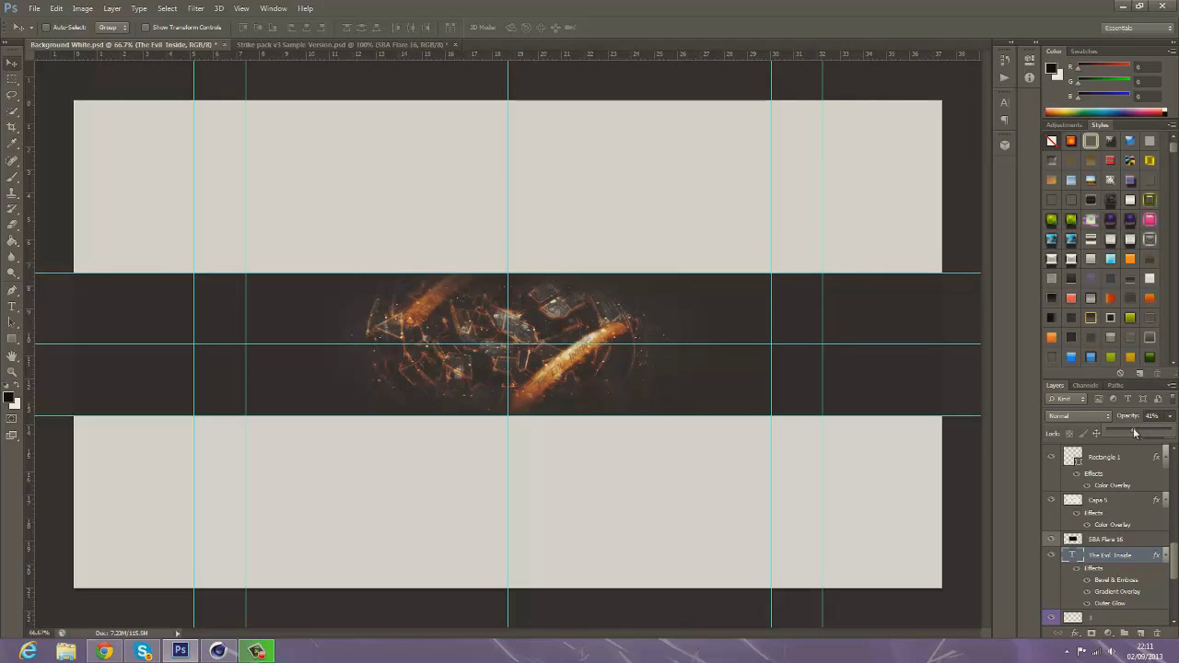
Step: Fade the Sign group to 12% opacity
scroll(1129, 488, up, 3)
scroll(1129, 488, up, 3)
scroll(1130, 489, up, 3)
click(1075, 494)
click(1110, 451)
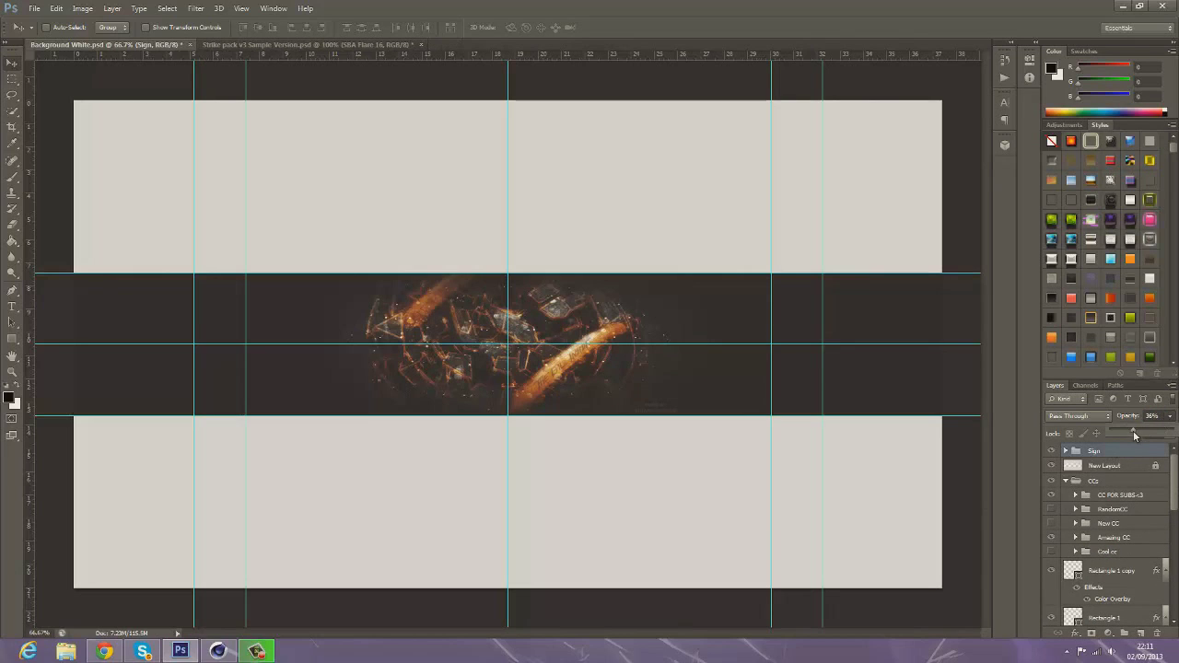
drag(1121, 430, 1123, 430)
Step: Set Layer 0 copy 4 to Color Dodge and close the Strike pack v3 document
scroll(1115, 535, down, 5)
click(1108, 524)
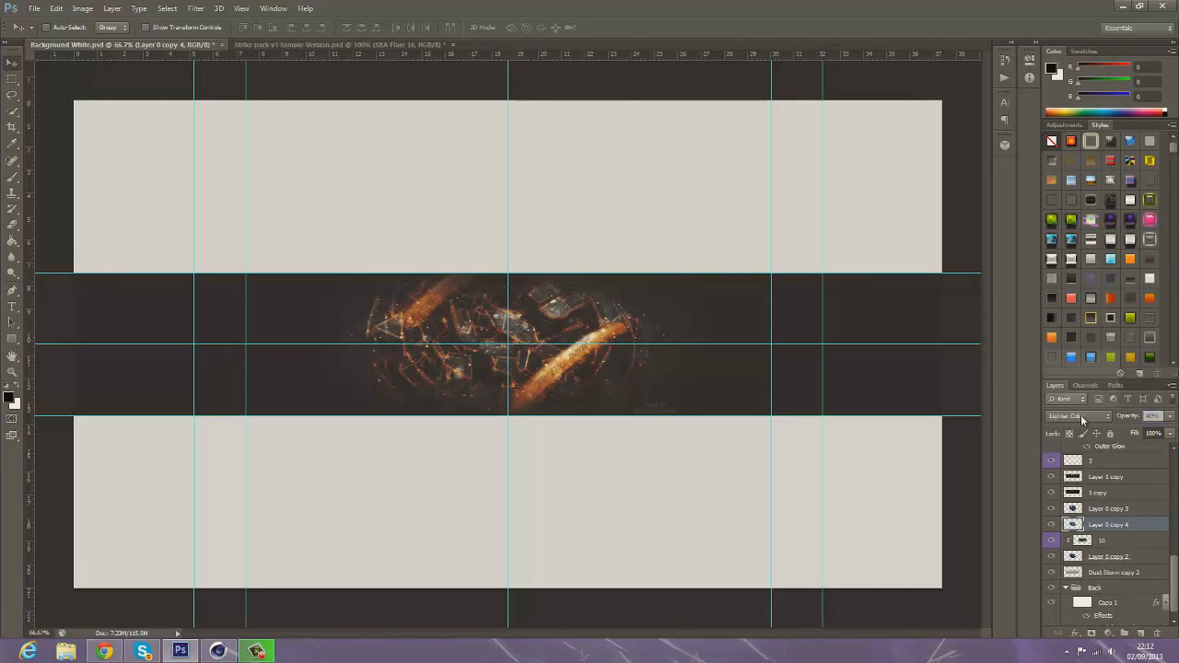
key(shift+minus)
key(shift+minus)
key(shift+minus)
key(shift+minus)
key(shift+minus)
key(shift+minus)
key(shift+minus)
key(shift+minus)
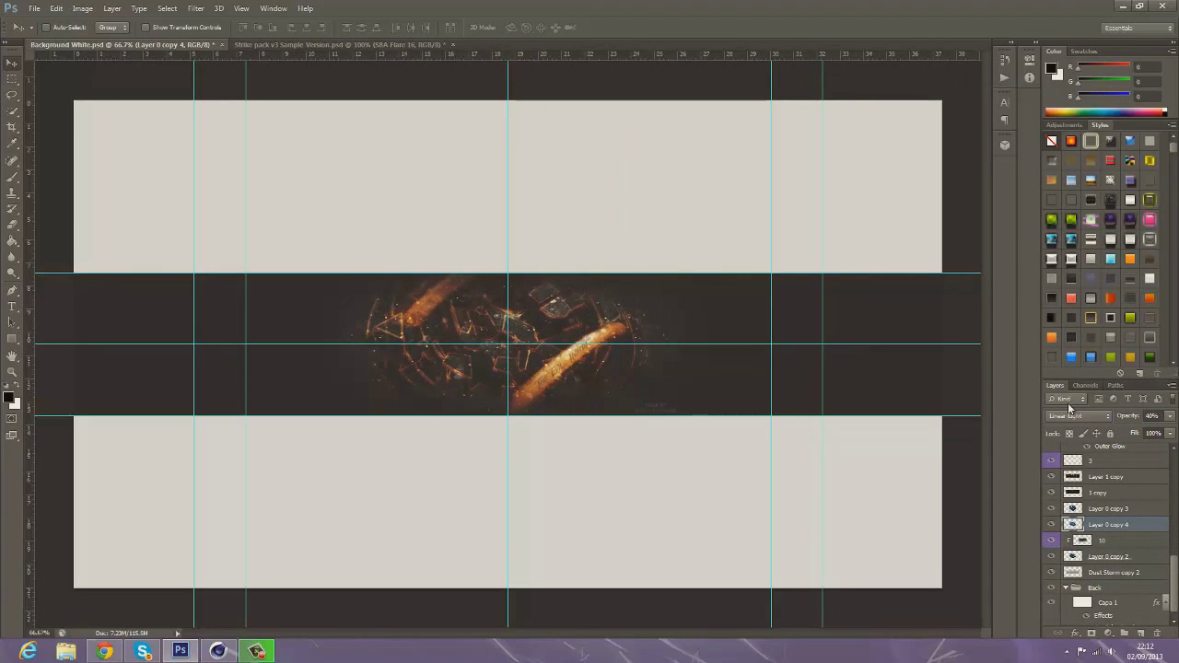
key(shift+minus)
key(shift+minus)
key(shift+minus)
key(shift+minus)
key(shift+minus)
key(shift+minus)
key(shift+minus)
key(shift+minus)
key(shift+minus)
key(shift+minus)
key(shift+minus)
key(shift+plus)
key(shift+plus)
key(shift+plus)
key(shift+plus)
key(shift+plus)
key(shift+plus)
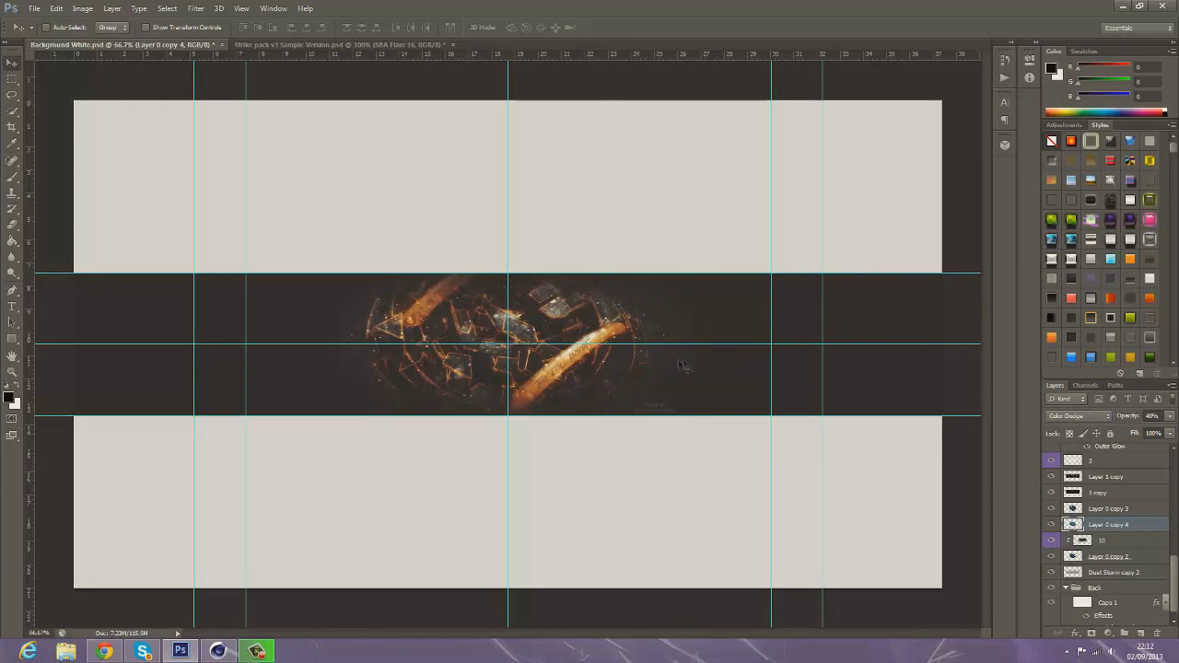
click(320, 46)
key(ctrl+w)
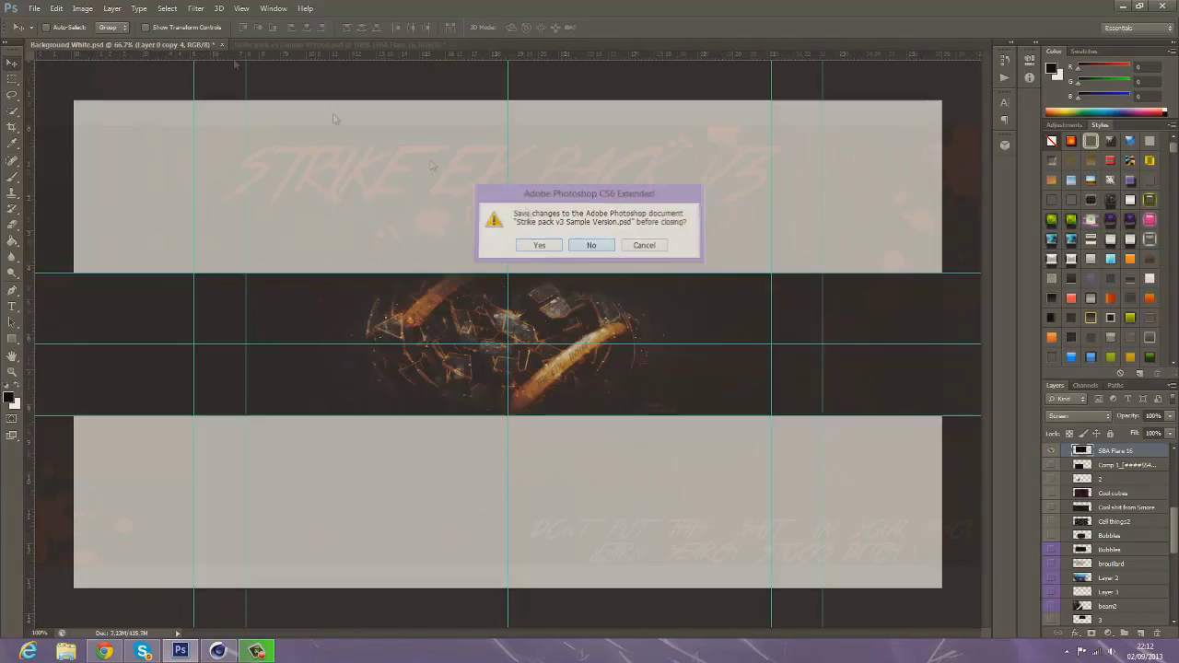
Step: Close Strike pack v3 without saving and set up a PNG-24 Save for Web export
key(n)
click(33, 8)
click(59, 179)
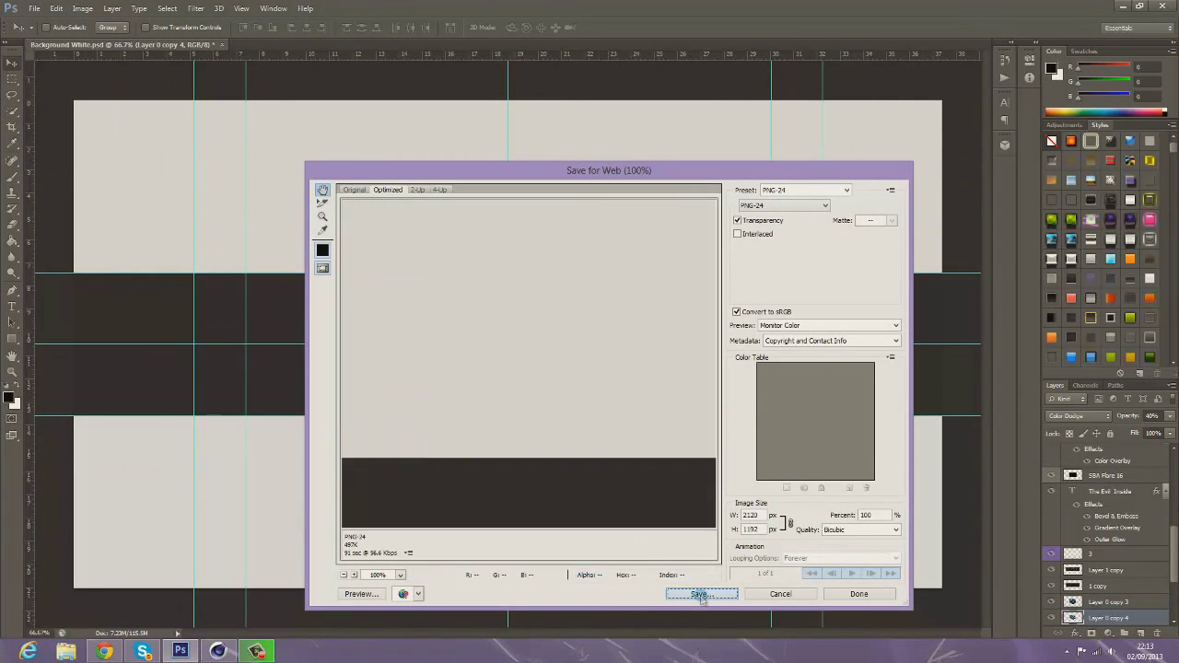
click(700, 593)
Step: Save the PNG-24 banner as 'Tearts' to the Desktop
text(T)
key(Caps_Lock)
text(eamEvilA)
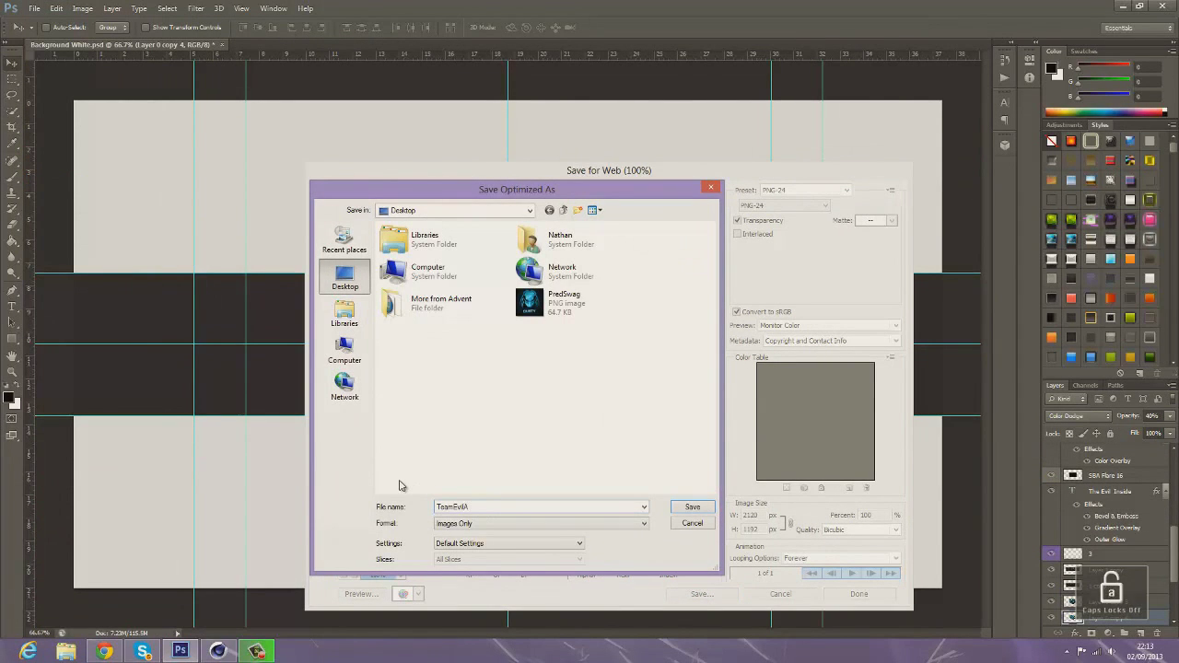
text(rts 2013)
click(693, 507)
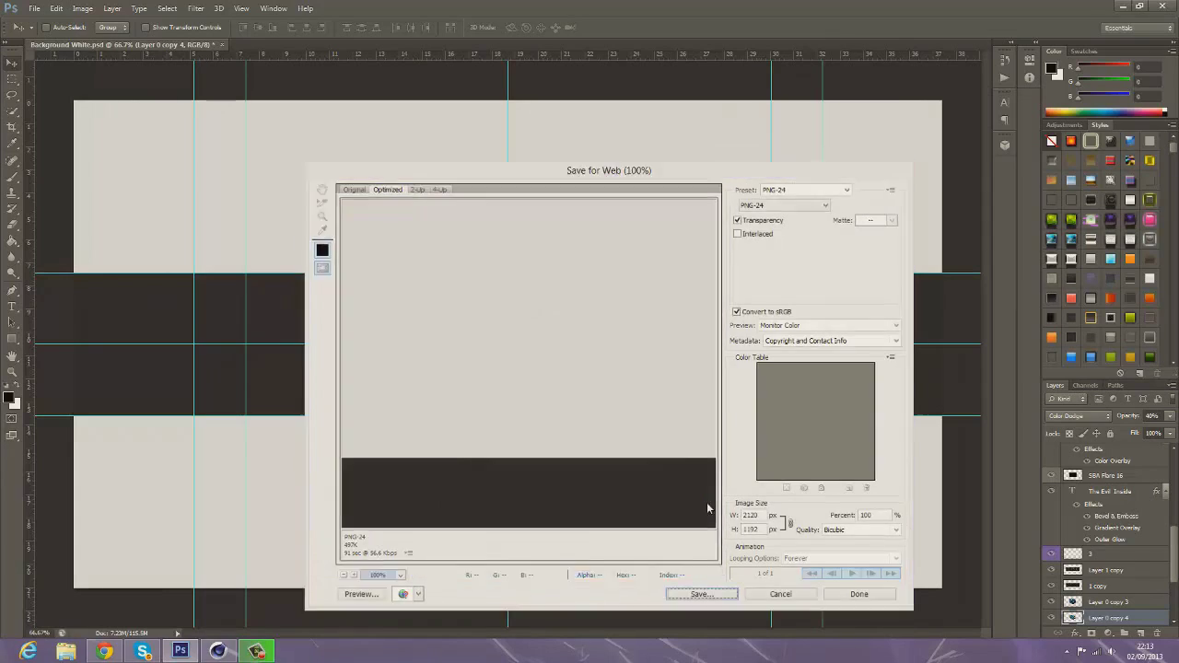